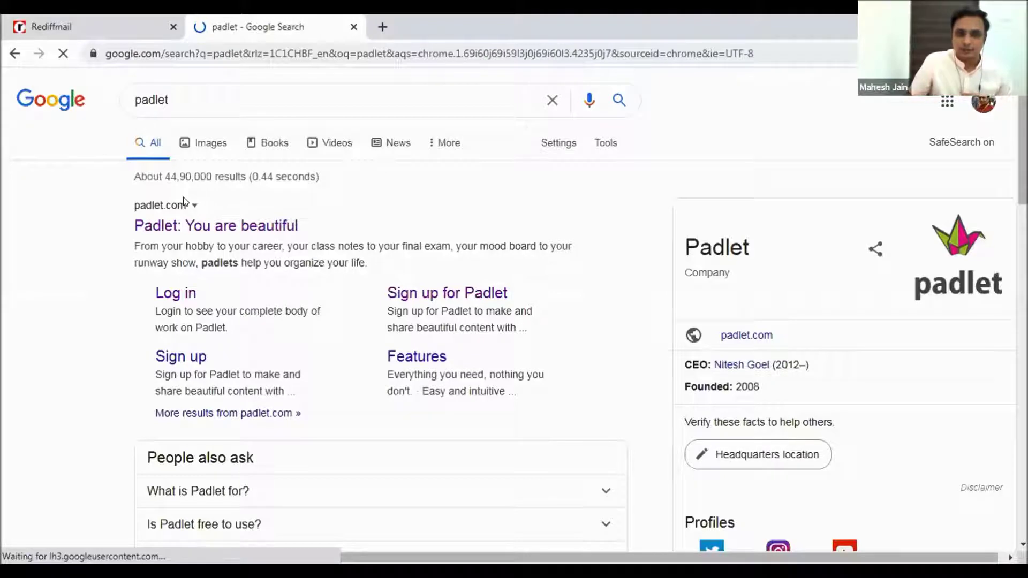
# Open the Padlet site from the search results and log out of the current account.
pyautogui.click(187, 227)
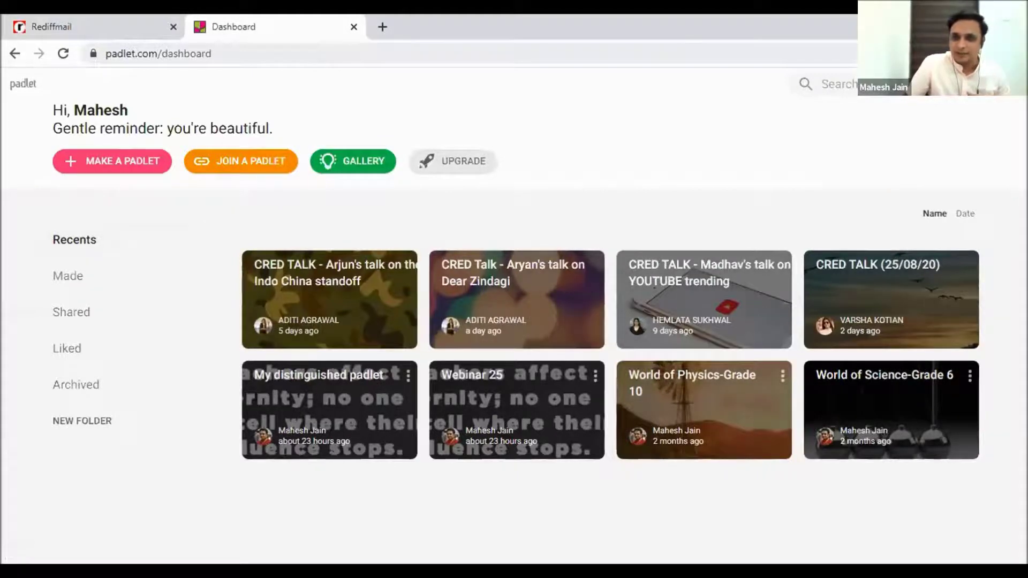
pyautogui.click(994, 95)
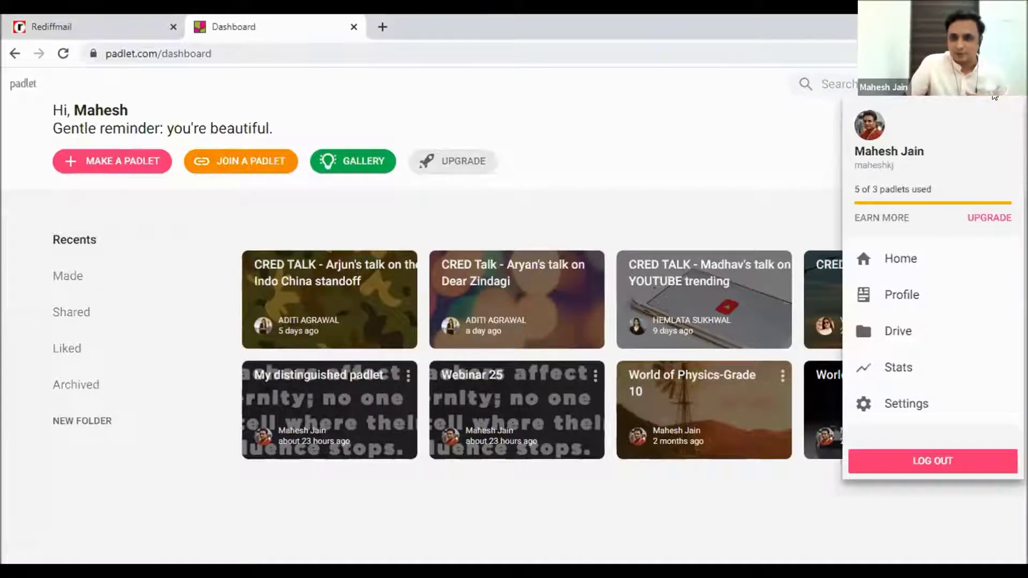
pyautogui.click(952, 465)
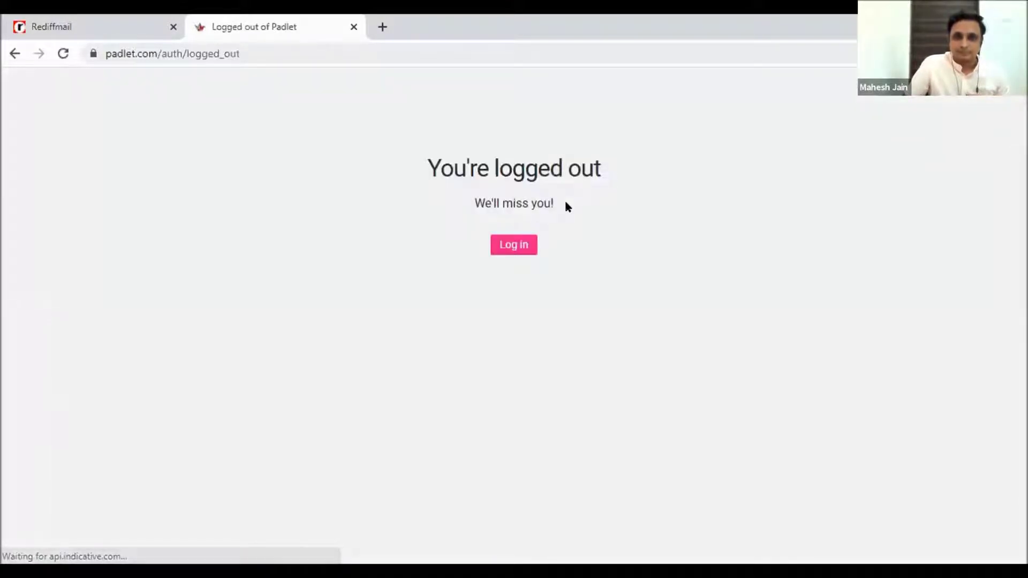
# Log back in to Padlet with Google, using the school (.edu) account.
pyautogui.click(521, 248)
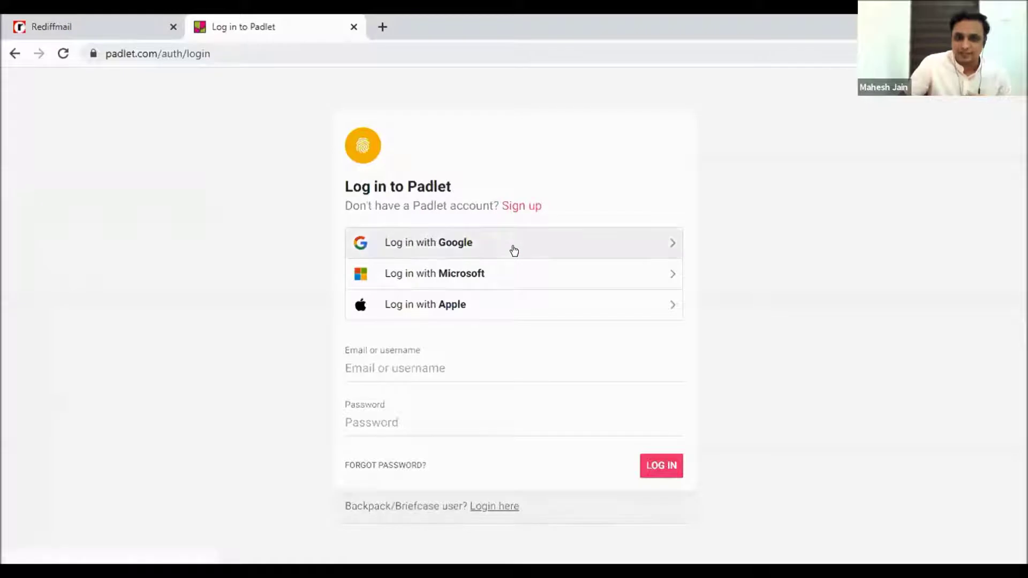
pyautogui.click(568, 304)
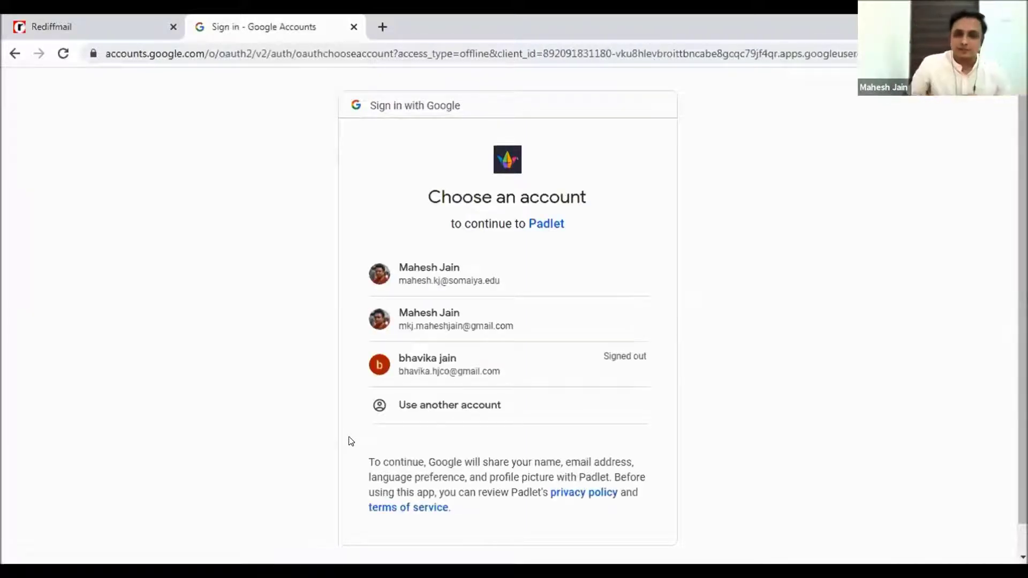
pyautogui.click(431, 274)
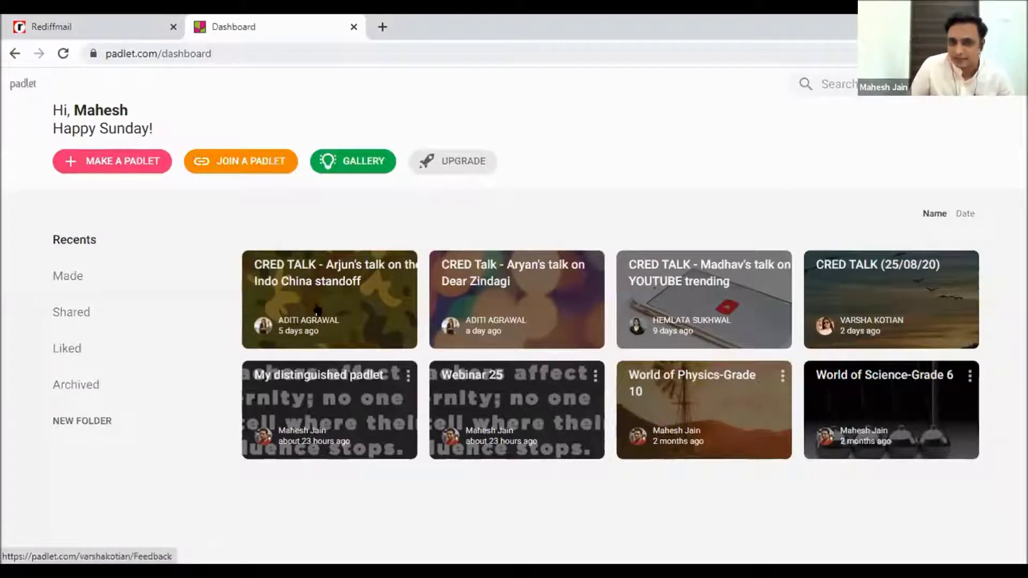
# Look through the Made, Shared, Liked and Archived padlets on the dashboard.
pyautogui.click(68, 276)
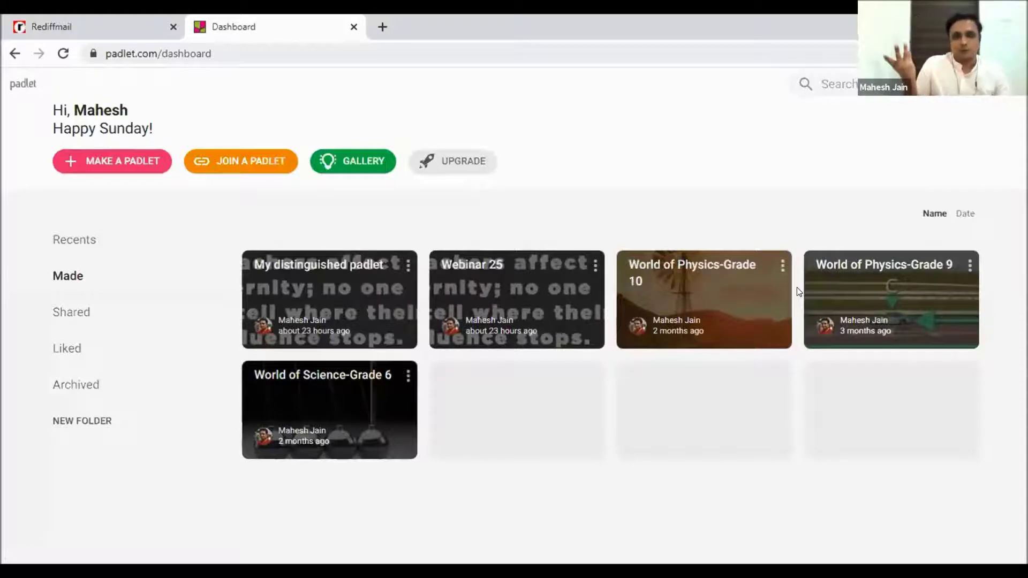
pyautogui.click(76, 324)
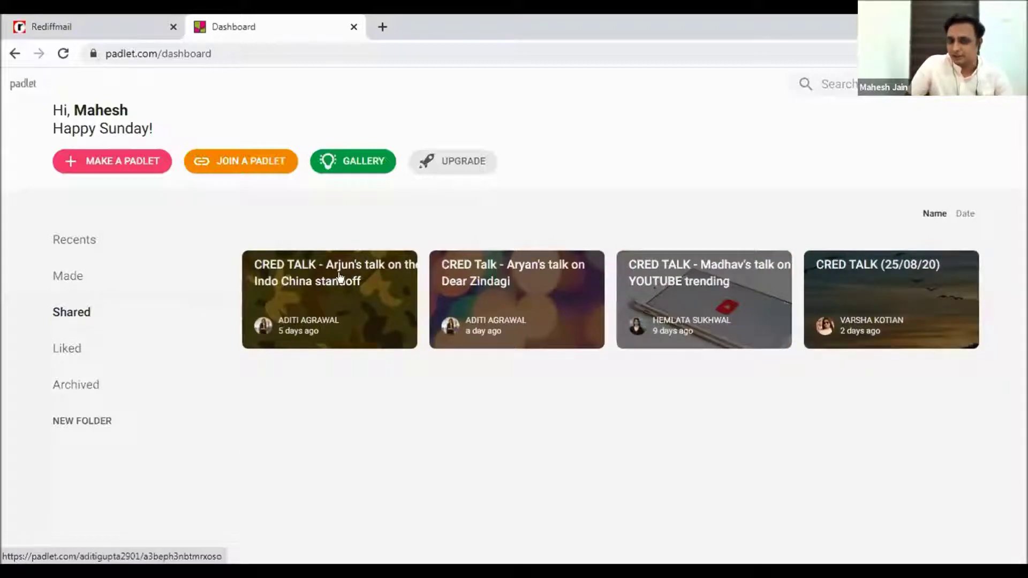
pyautogui.click(54, 349)
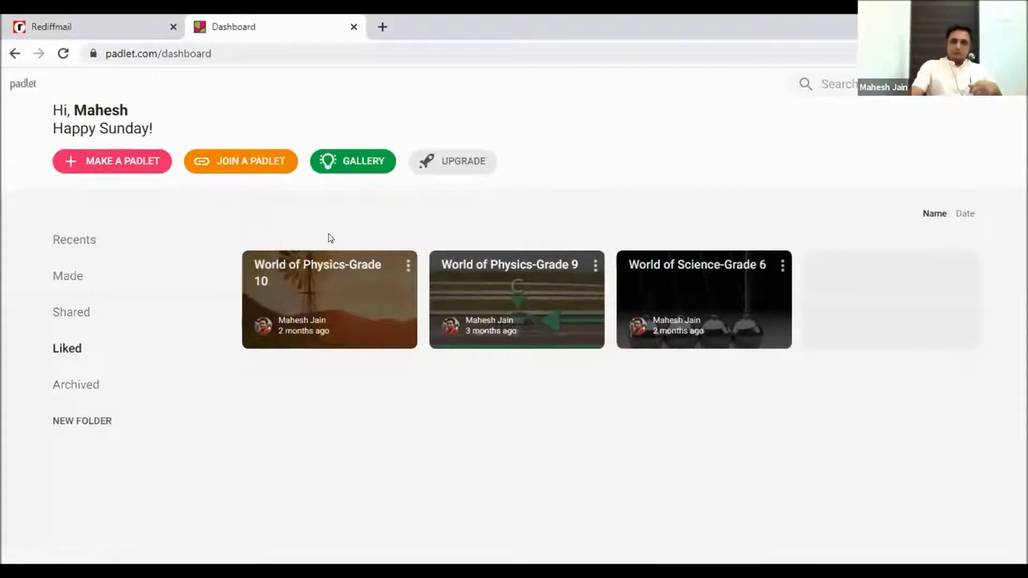
pyautogui.click(54, 382)
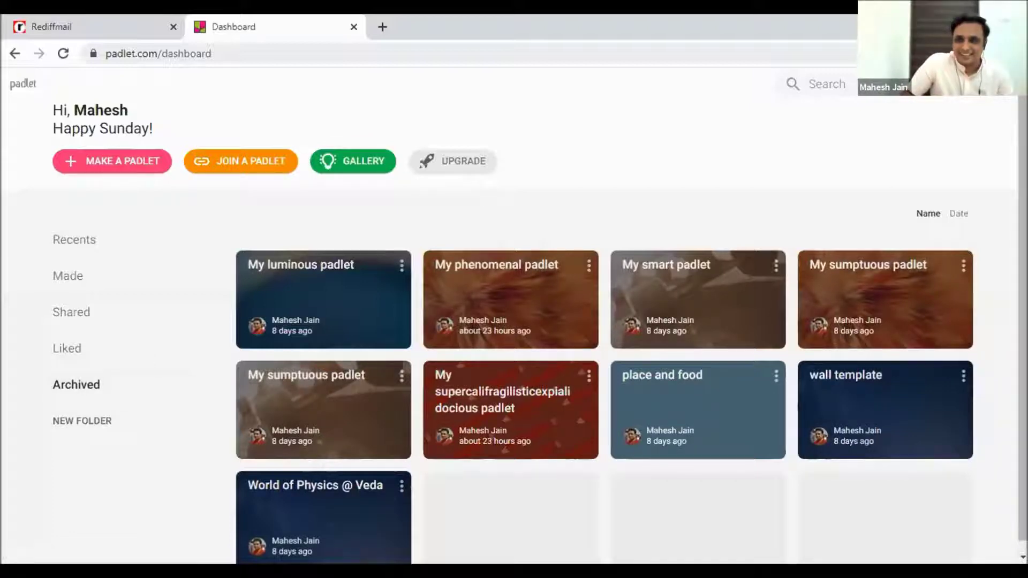
# Examine the account options, help resources, upgrade offer and example Gallery, returning to the dashboard.
pyautogui.click(1001, 84)
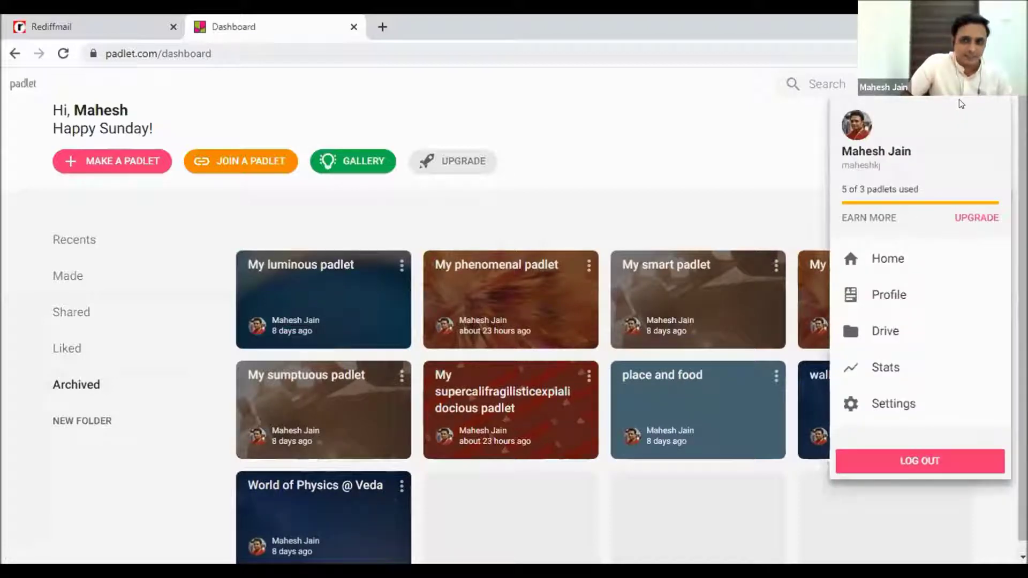
pyautogui.press('Escape')
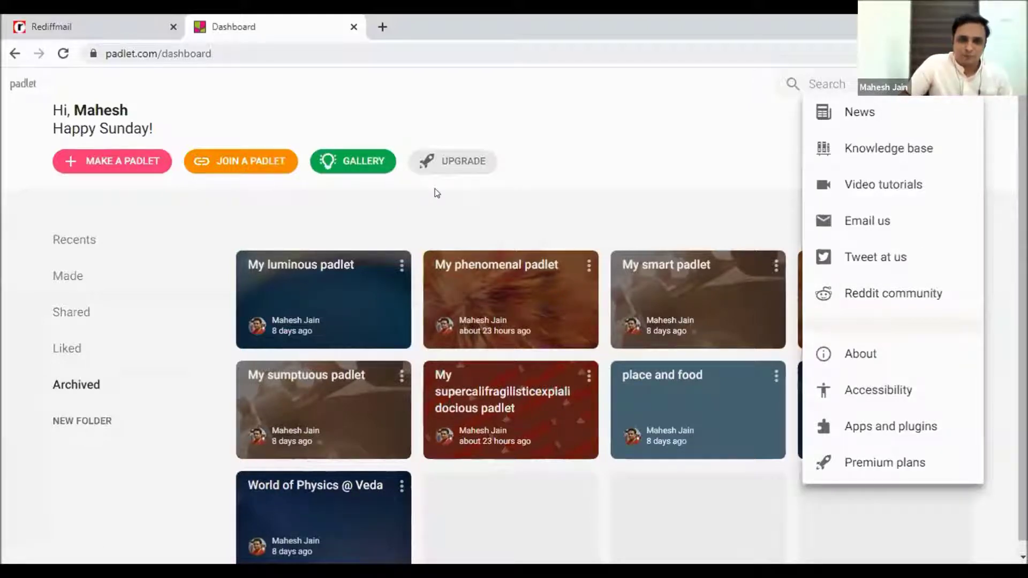
pyautogui.click(461, 165)
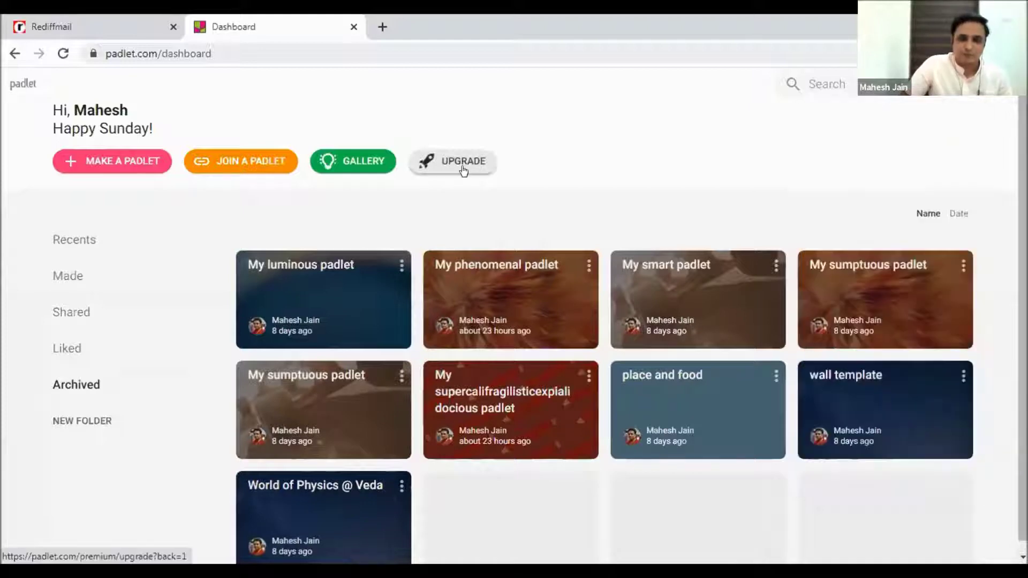
pyautogui.click(455, 166)
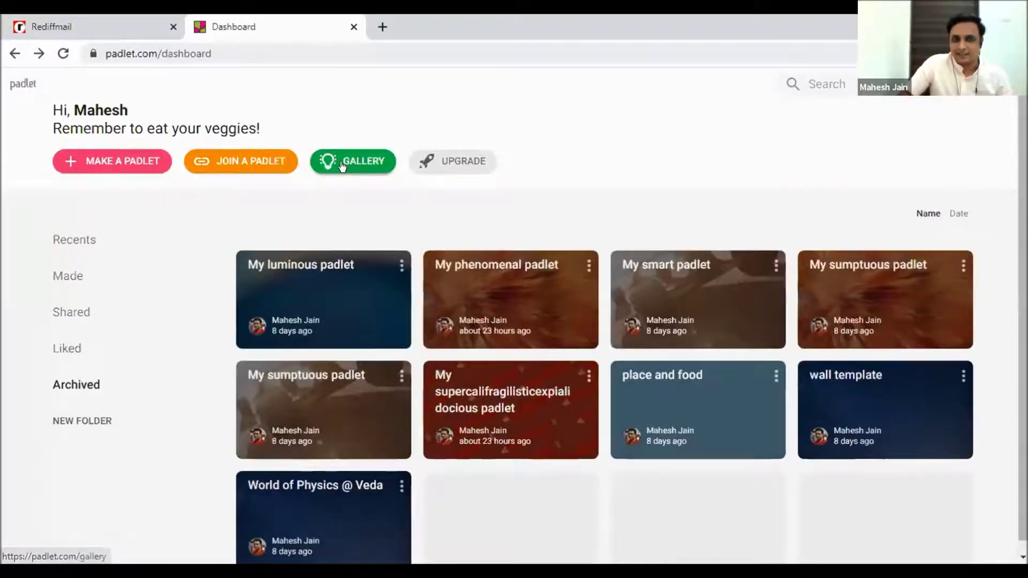
pyautogui.click(344, 164)
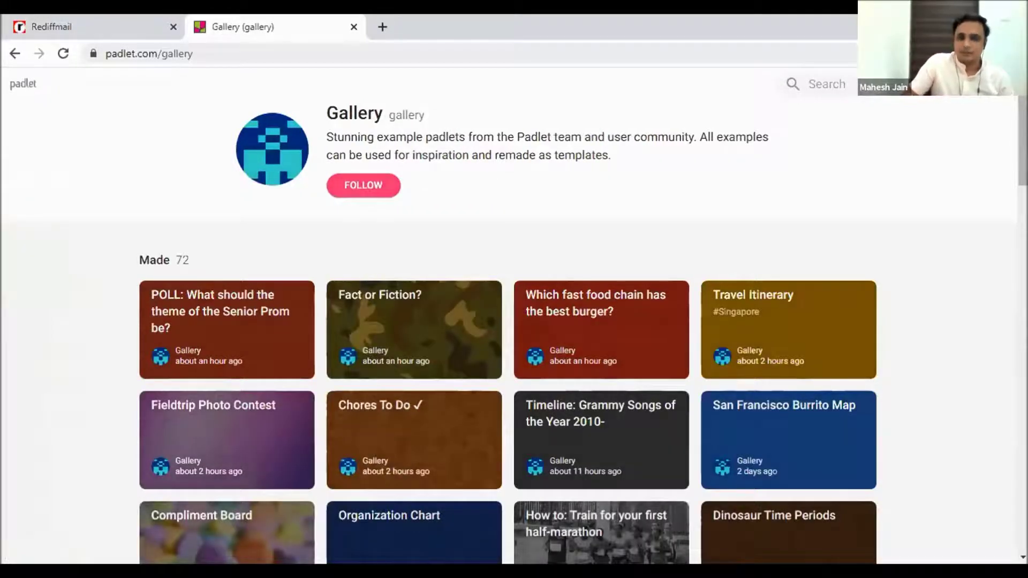
pyautogui.click(14, 54)
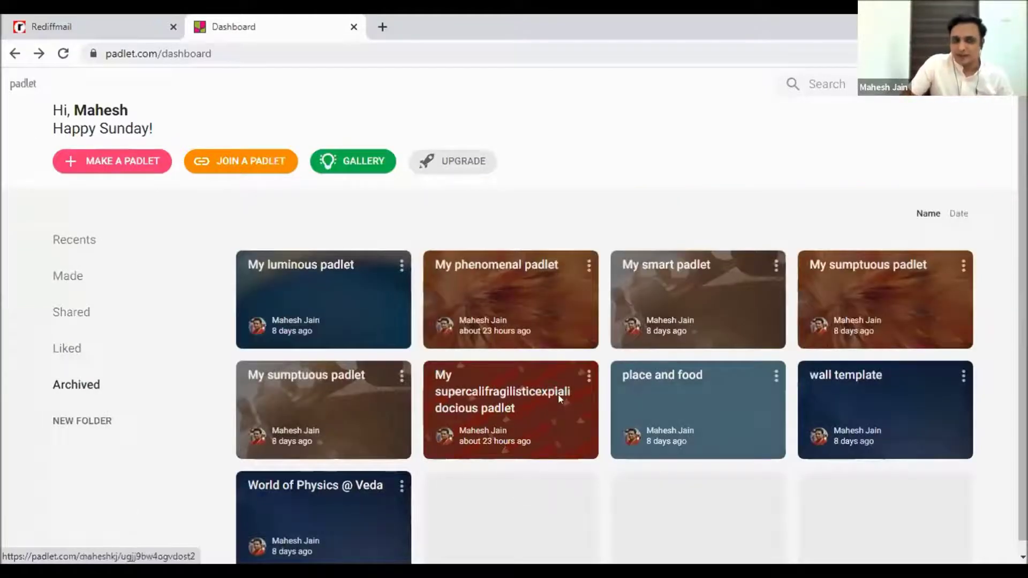
# Try to make a new padlet and return to the recent padlets on the dashboard.
pyautogui.click(102, 164)
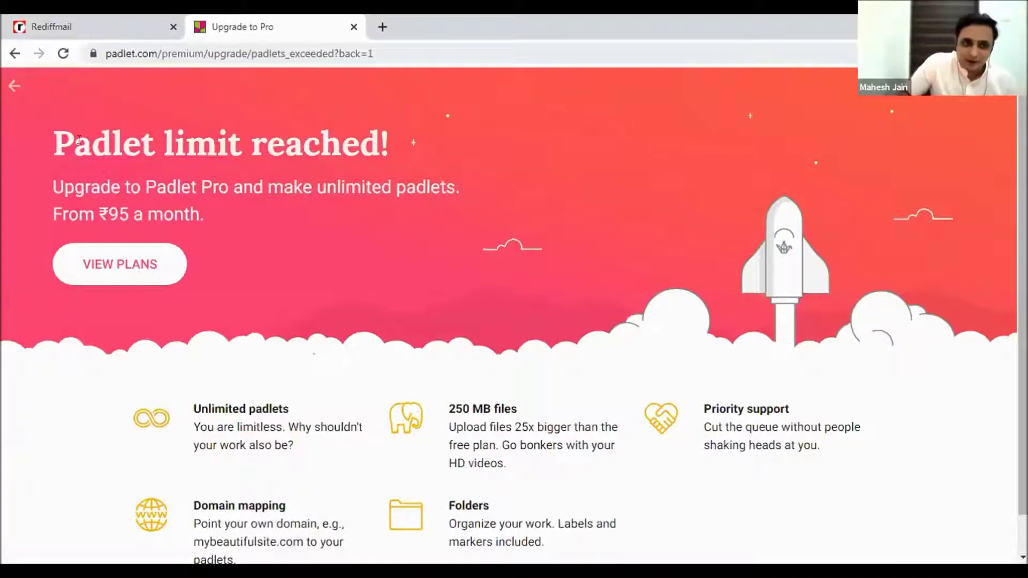
pyautogui.click(10, 93)
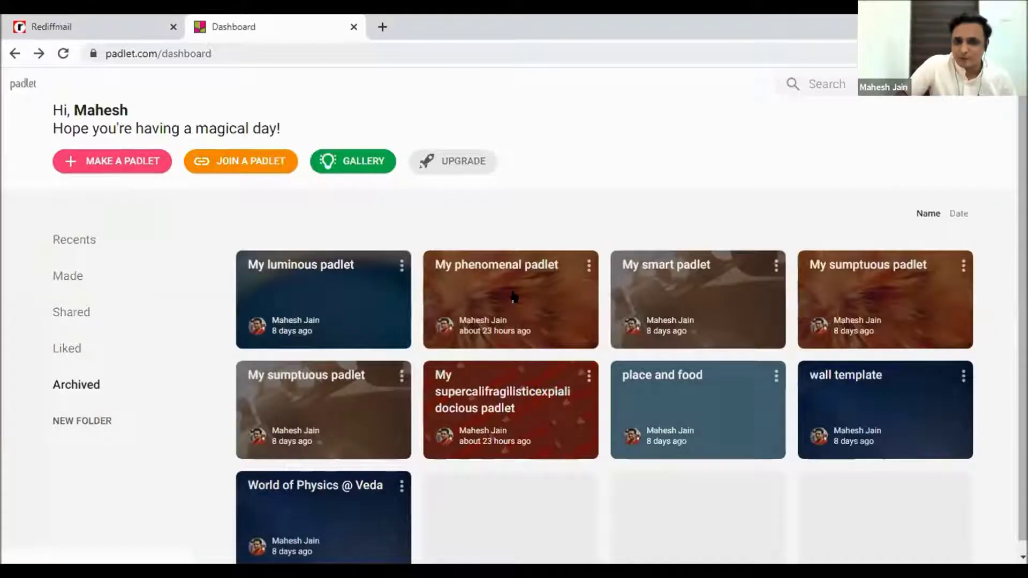
pyautogui.click(76, 241)
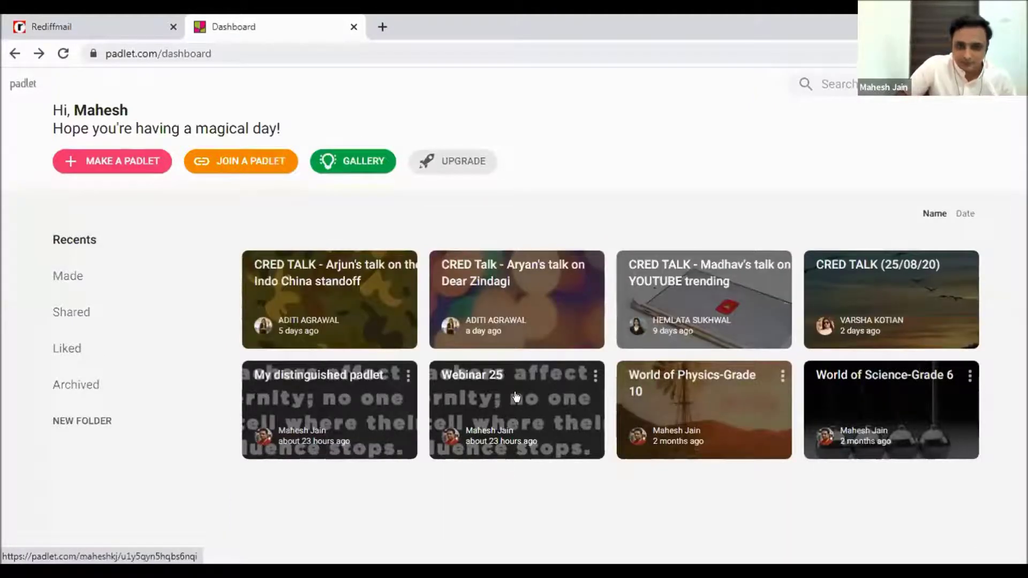
# View the padlets "Webinar 25" and "My distinguished padlet", and return to the dashboard.
pyautogui.click(515, 396)
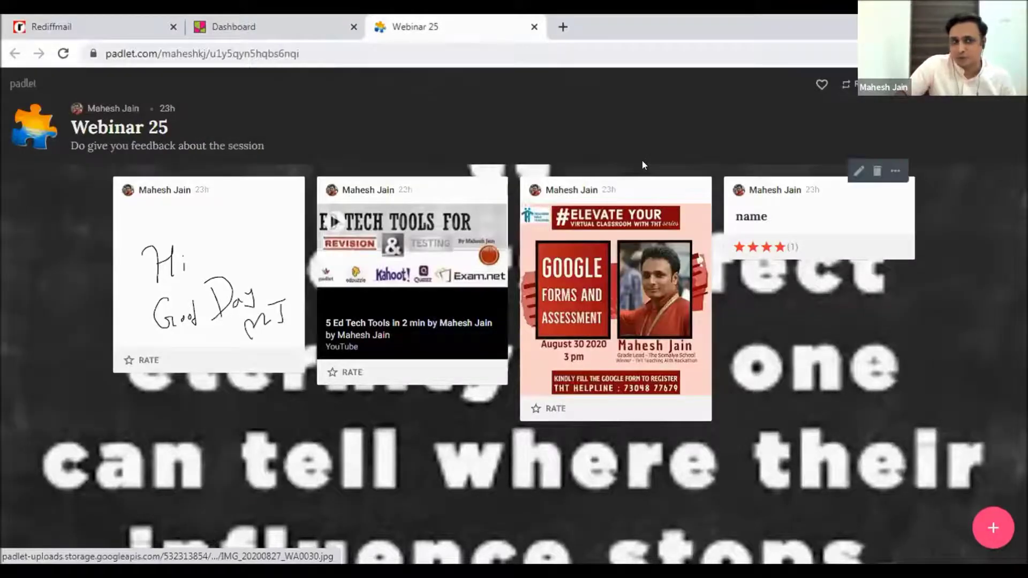
pyautogui.click(206, 23)
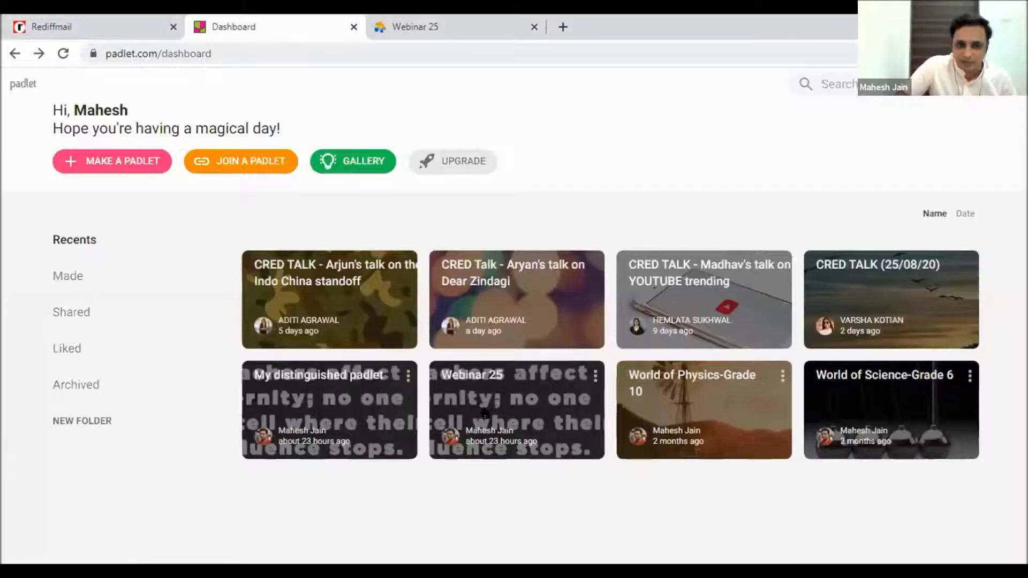
pyautogui.click(332, 370)
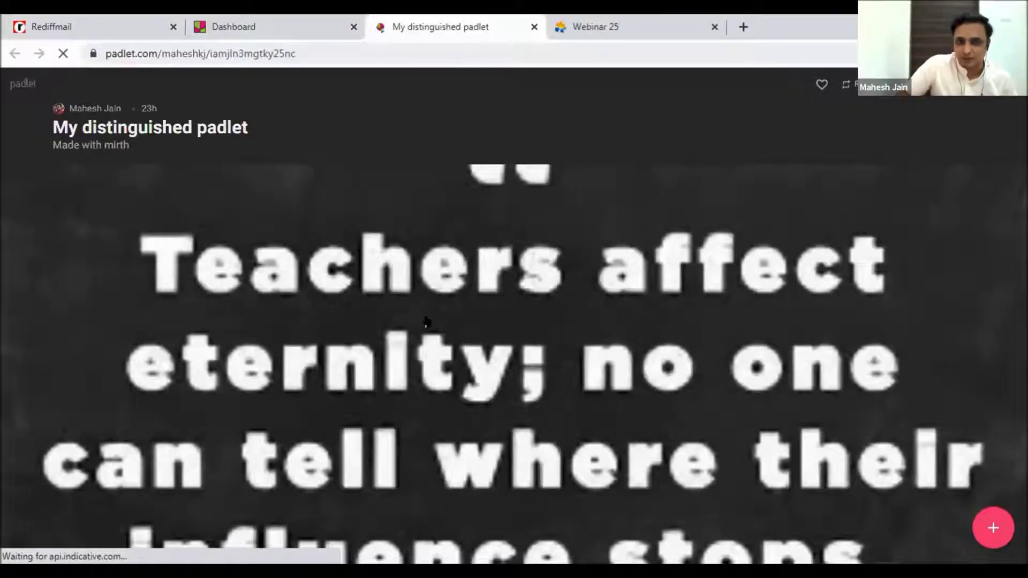
pyautogui.hotkey('ctrl', 'shift', 'Tab')
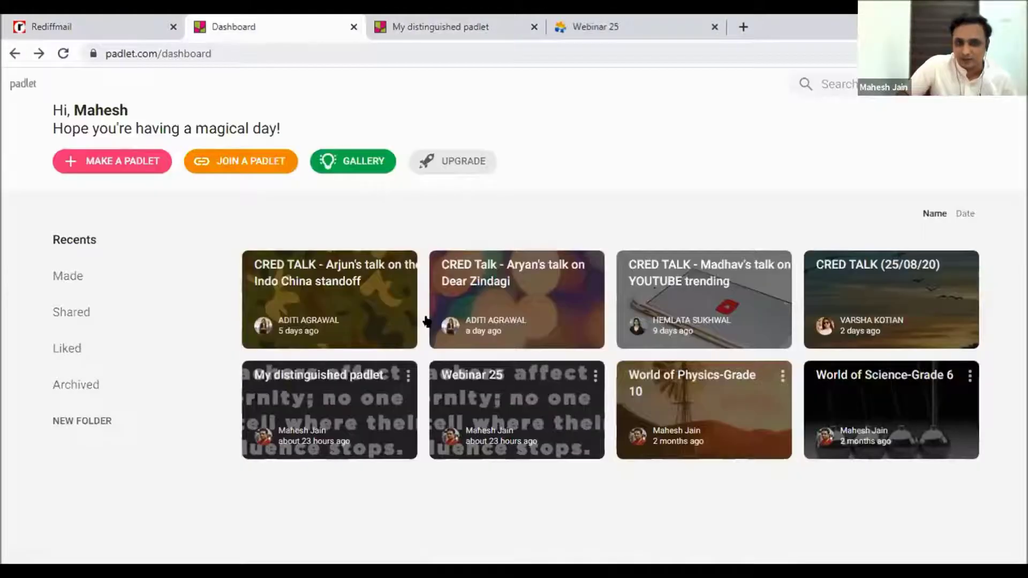
# Archive "My distinguished padlet" and check it in the archived padlets before returning to Recents.
pyautogui.click(407, 377)
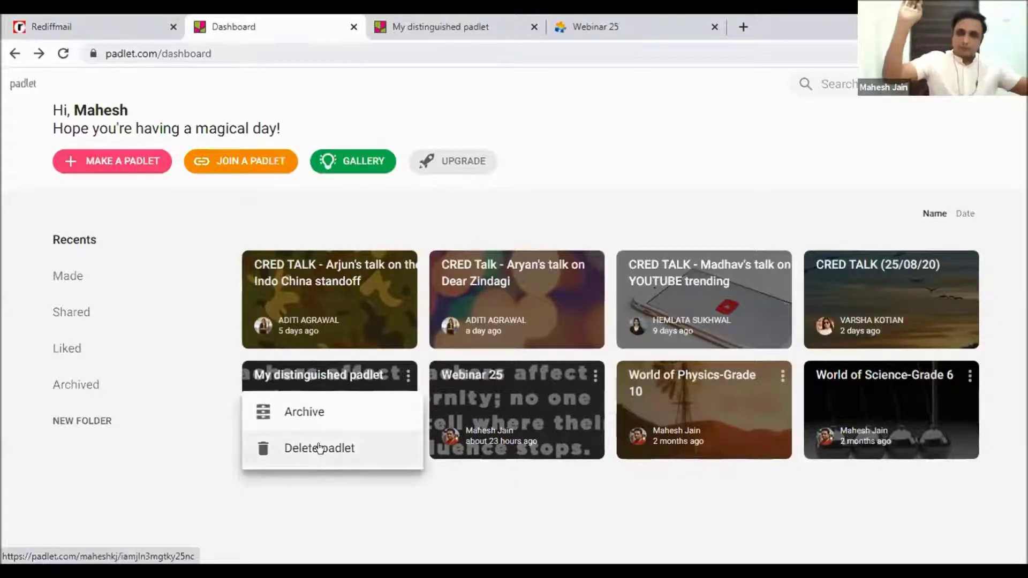
pyautogui.click(307, 412)
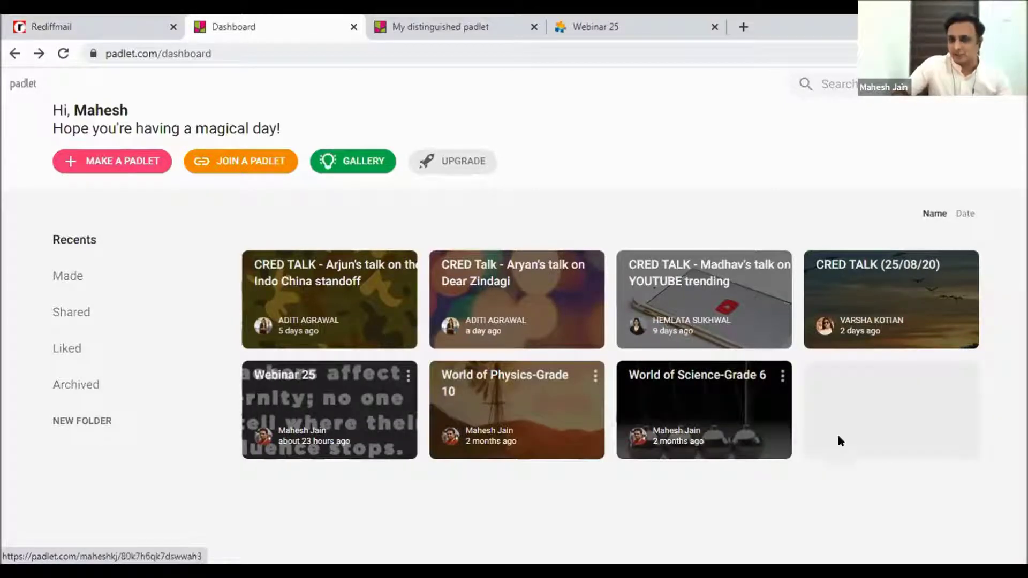
pyautogui.click(77, 395)
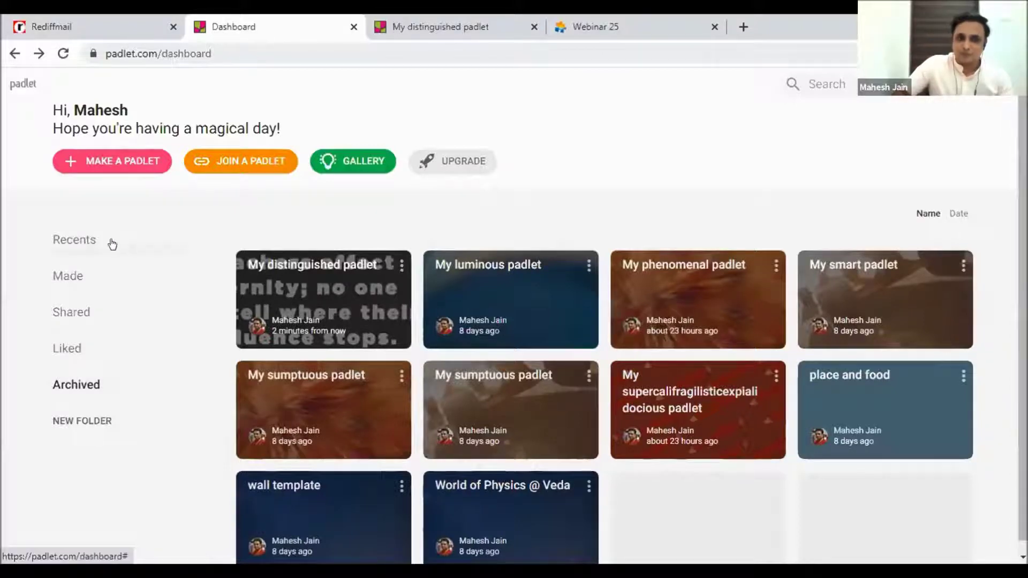
pyautogui.click(79, 236)
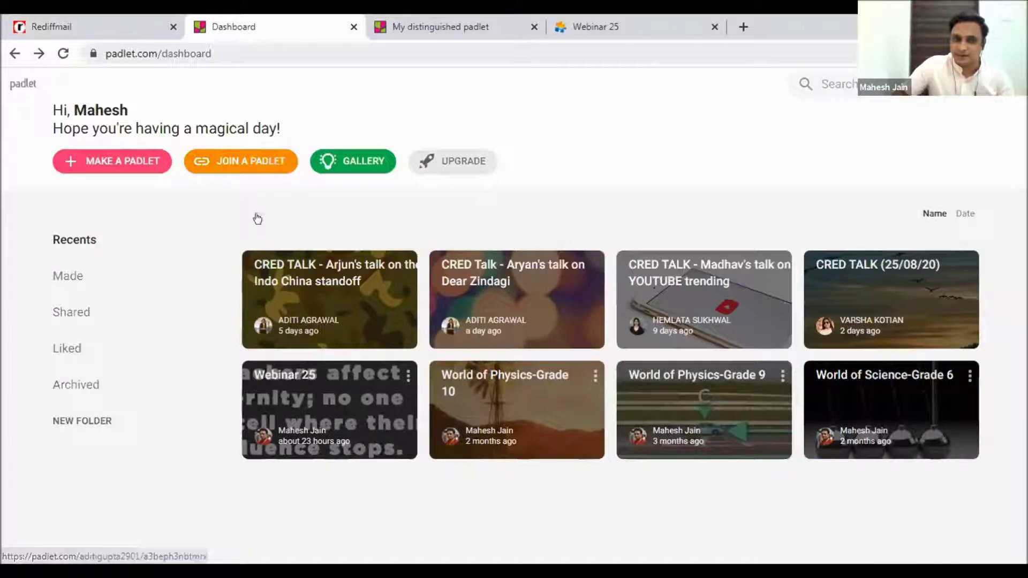
# Create a new blank padlet with the Wall layout and dismiss its welcome settings.
pyautogui.click(92, 166)
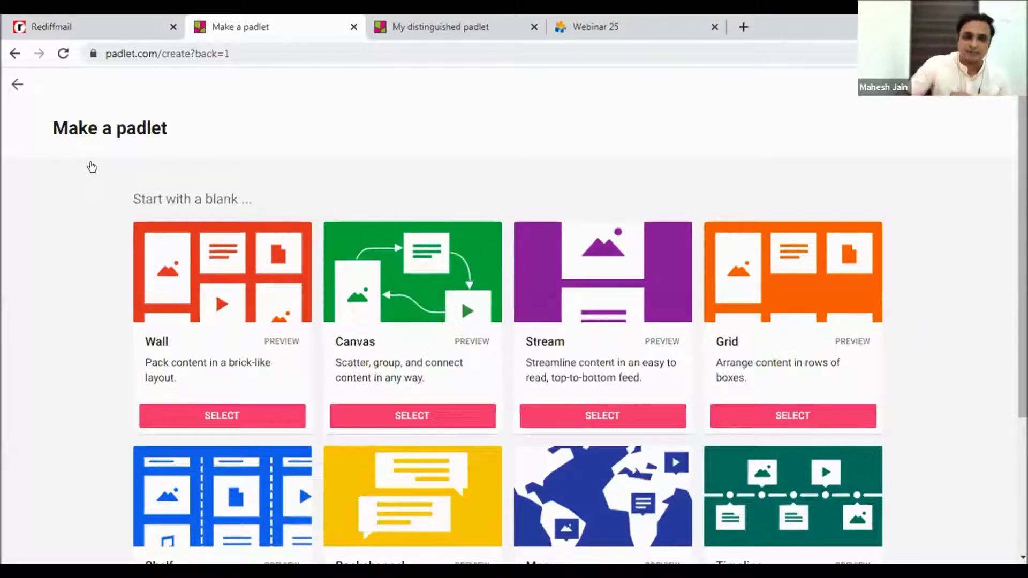
pyautogui.click(232, 421)
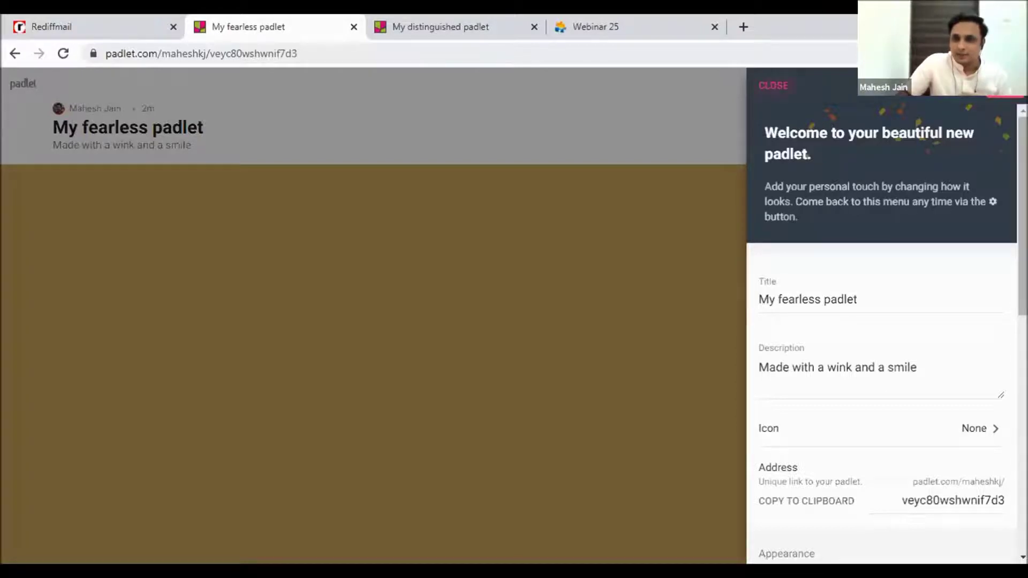
pyautogui.press('Escape')
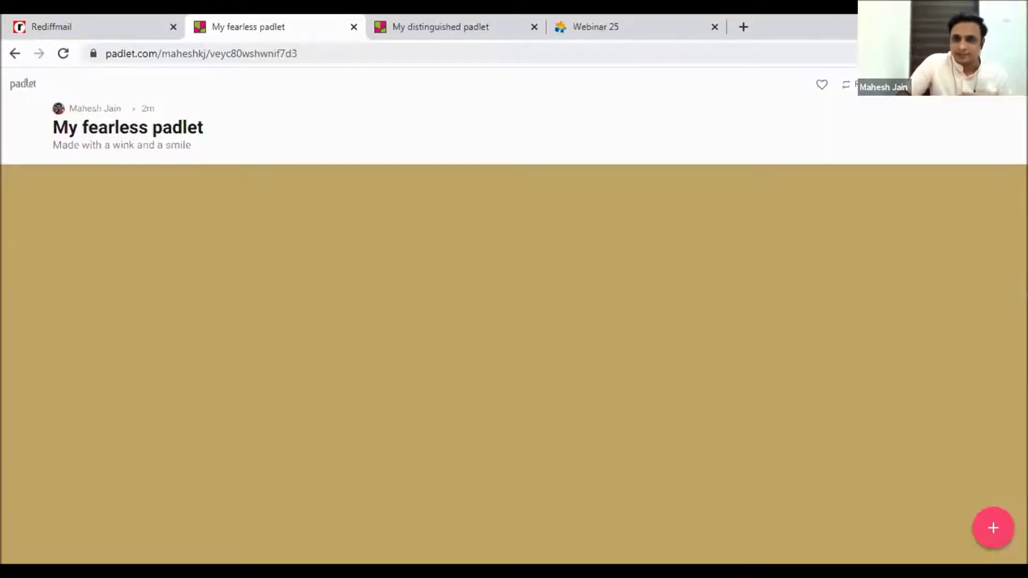
# Open the new padlet's settings and set its title to "Webinar 25".
pyautogui.click(841, 156)
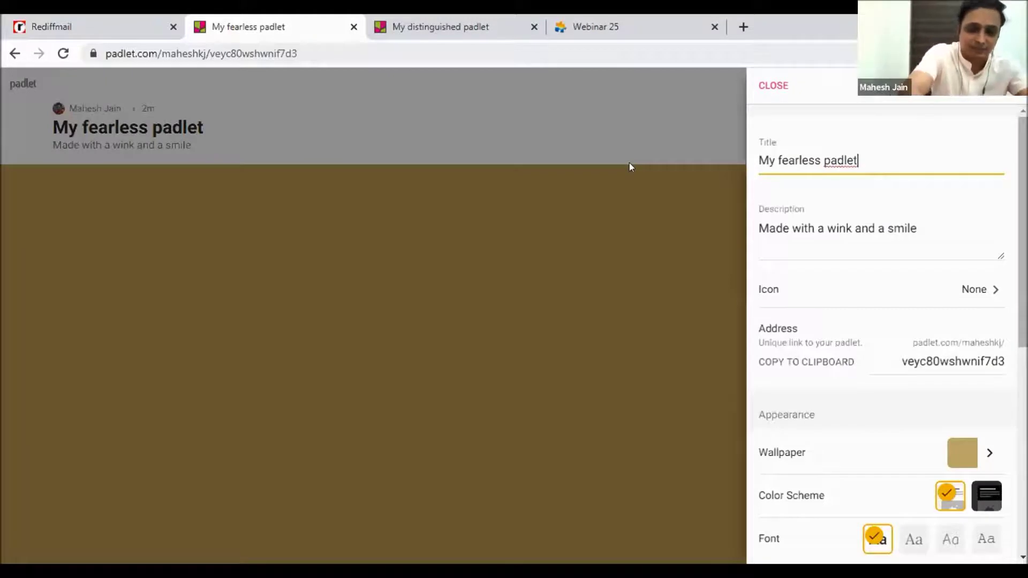
pyautogui.hotkey('ctrl', 'a')
pyautogui.write('We')
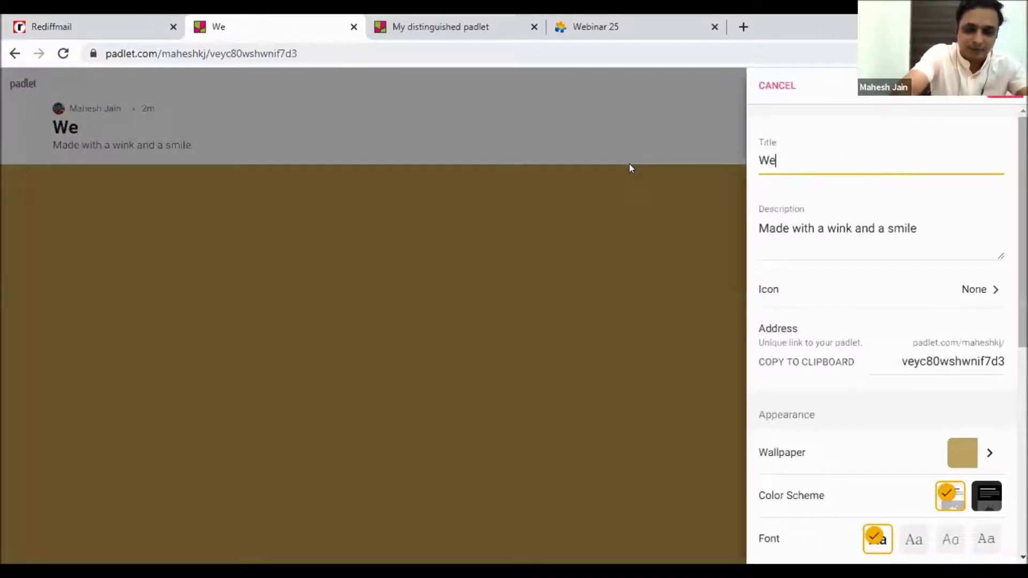
pyautogui.write('binar 25')
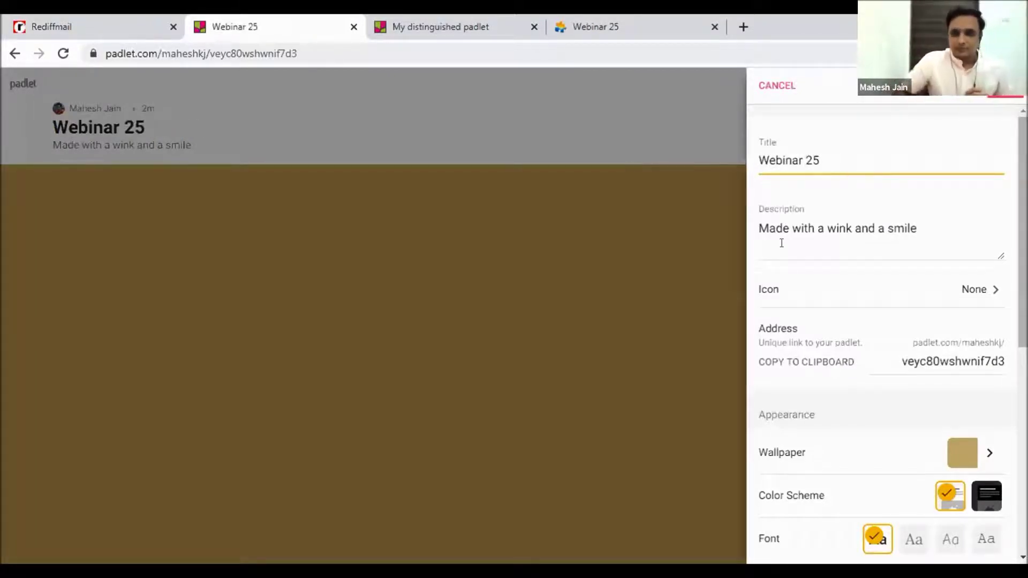
# Replace the padlet's description with "Plz write whatever you want to write".
pyautogui.click(910, 229)
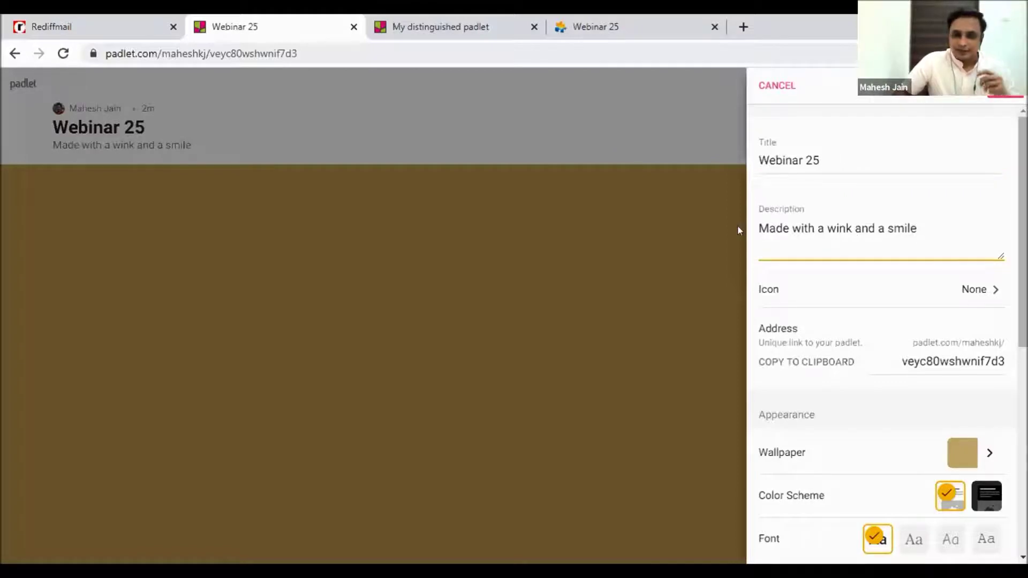
pyautogui.keyDown('shift'); pyautogui.click(792, 230); pyautogui.keyUp('shift')
pyautogui.hotkey('ctrl', 'a')
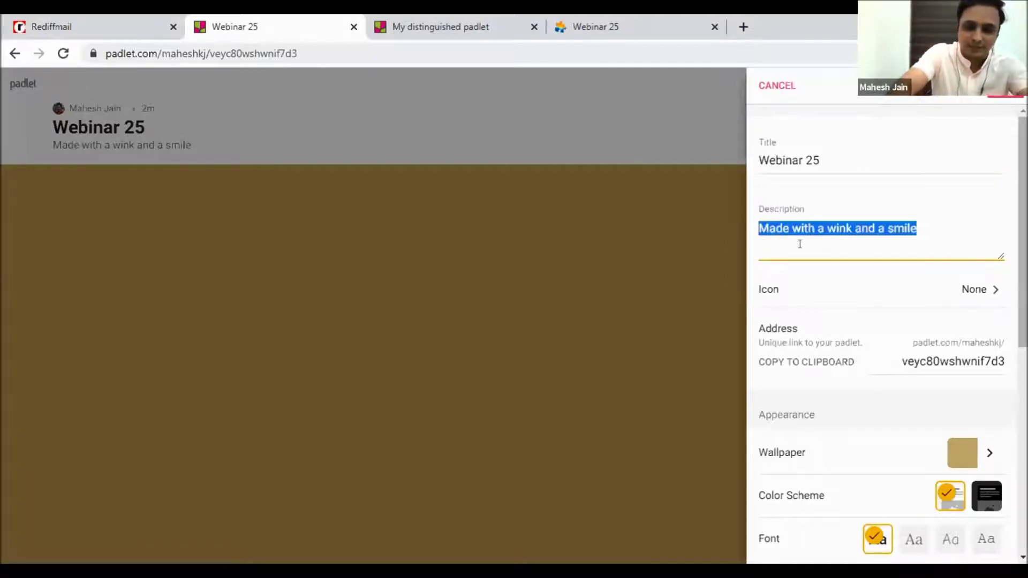
pyautogui.write('Plz wri')
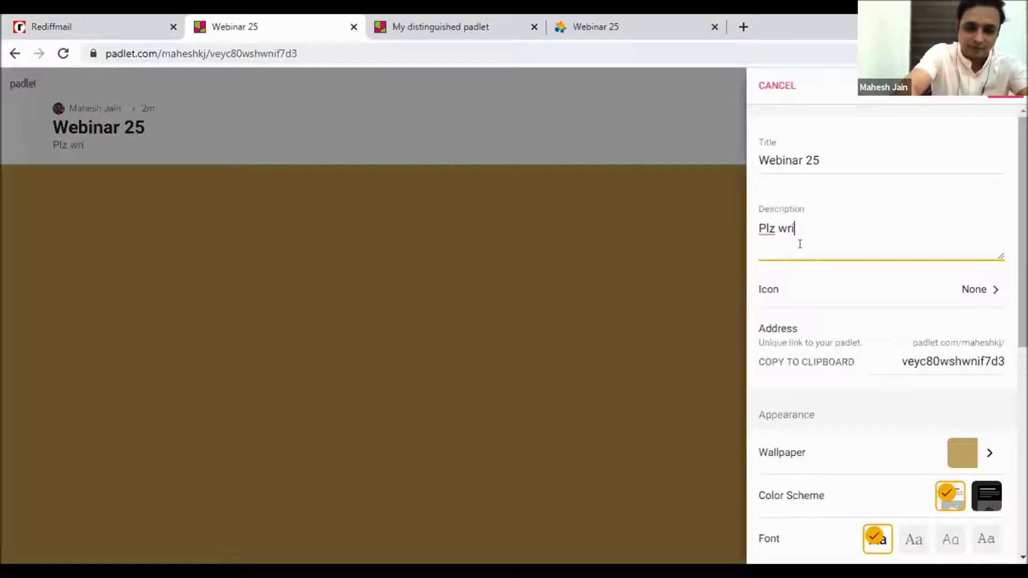
pyautogui.write('te whatever you w')
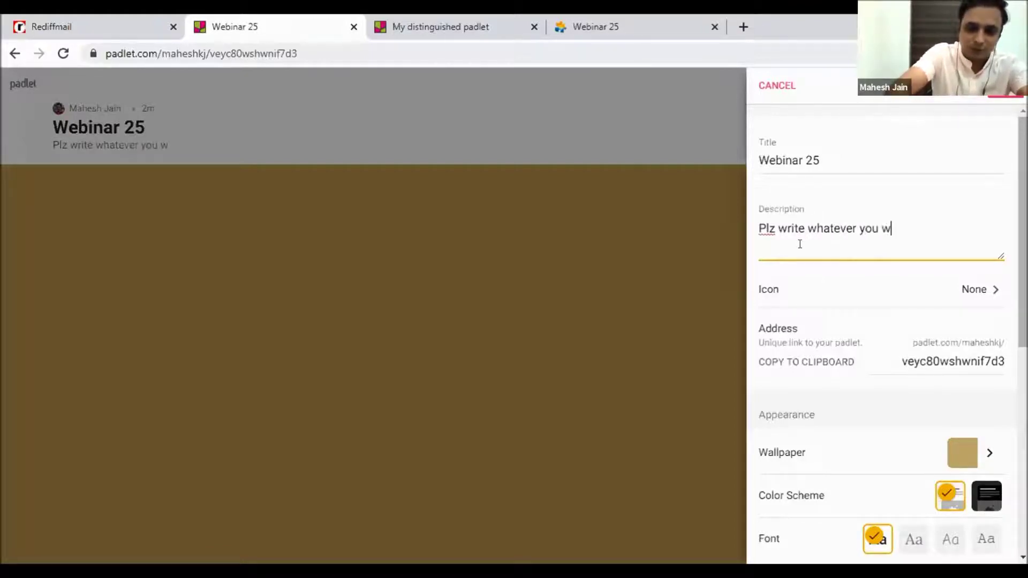
pyautogui.write('ant to write')
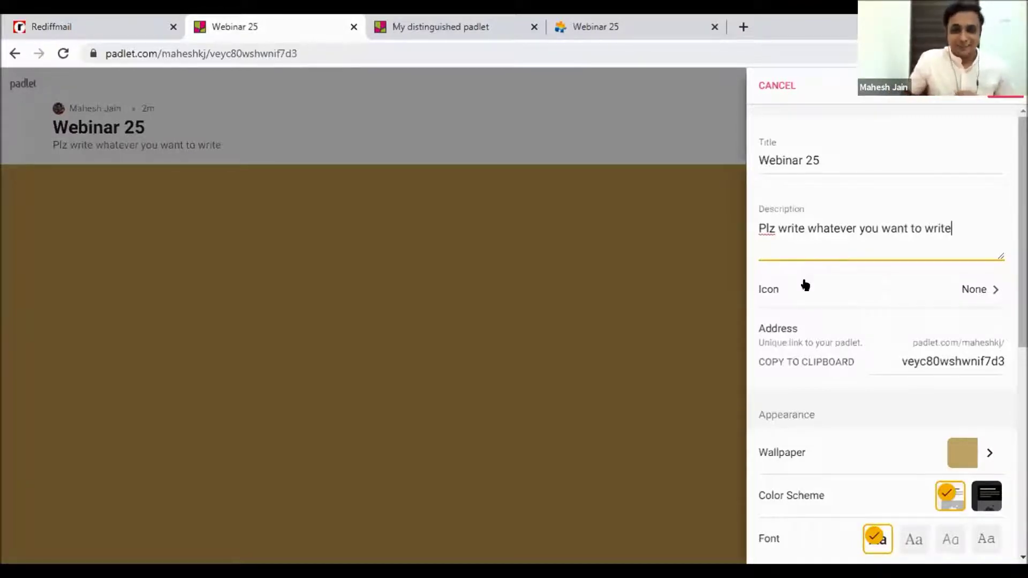
# Browse the emoji categories and set the film frames emoji from Objects as the padlet's icon, returning to the main settings.
pyautogui.click(974, 290)
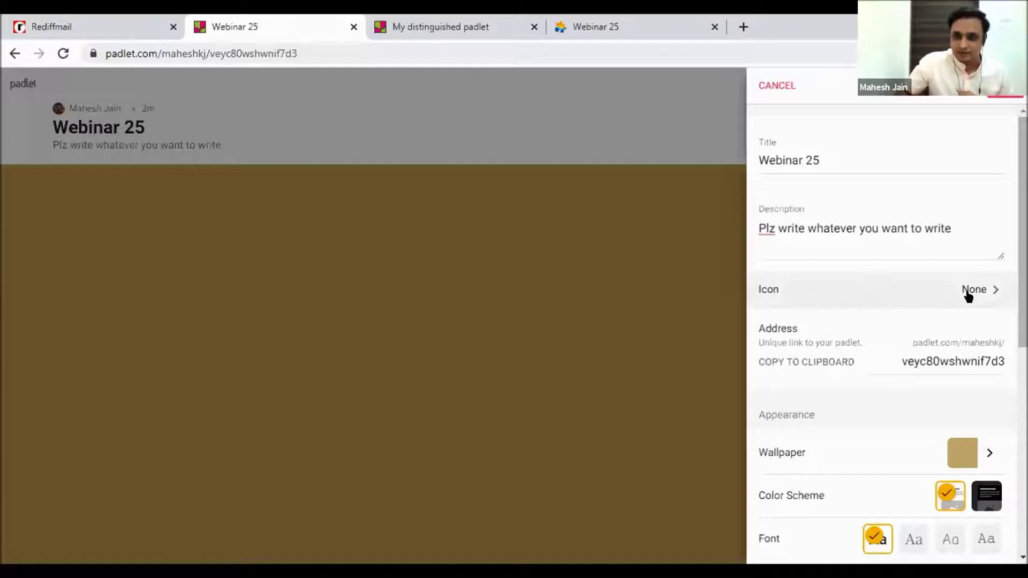
pyautogui.click(985, 295)
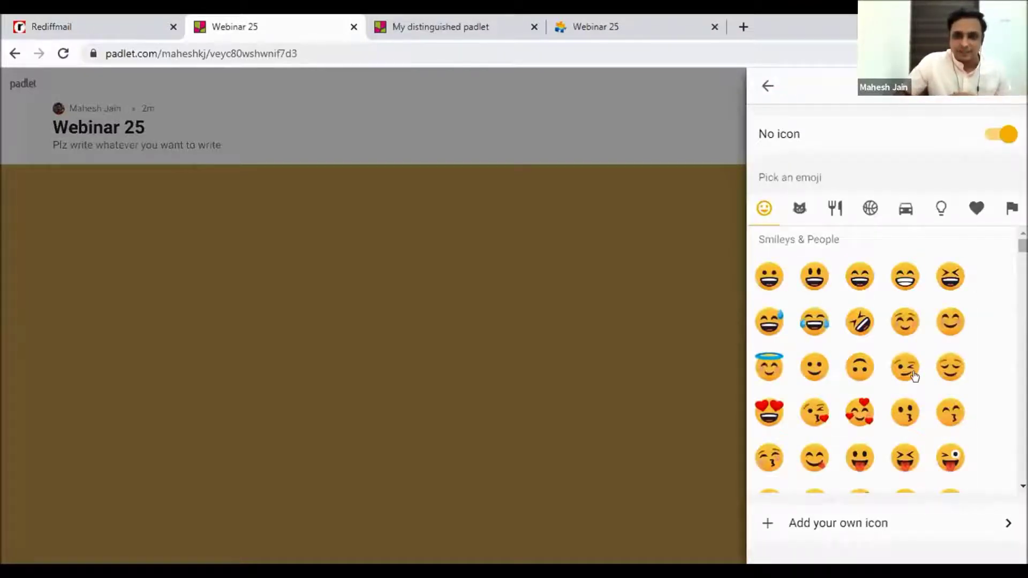
pyautogui.scroll(-5, 904, 366)
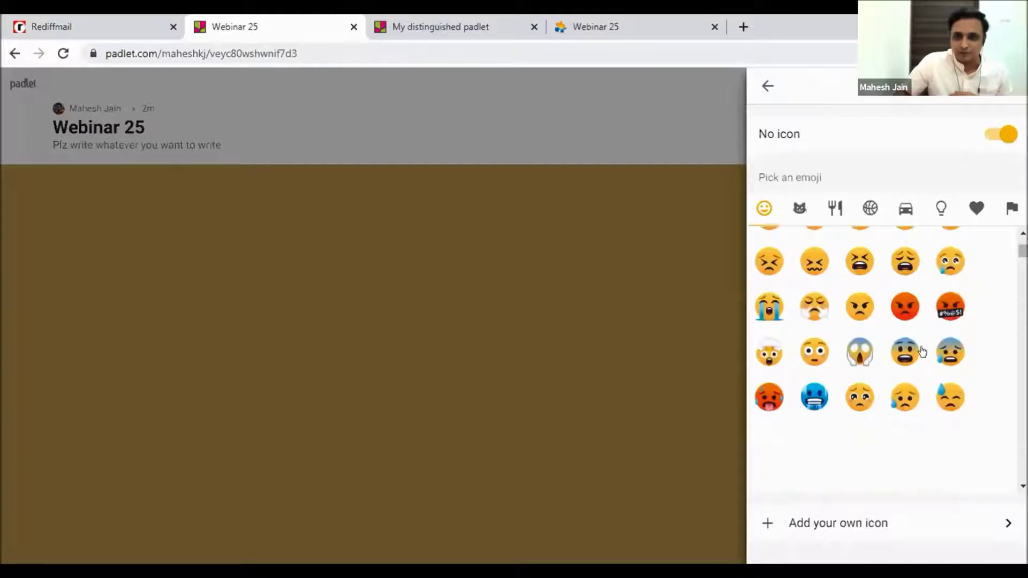
pyautogui.scroll(-2, 922, 369)
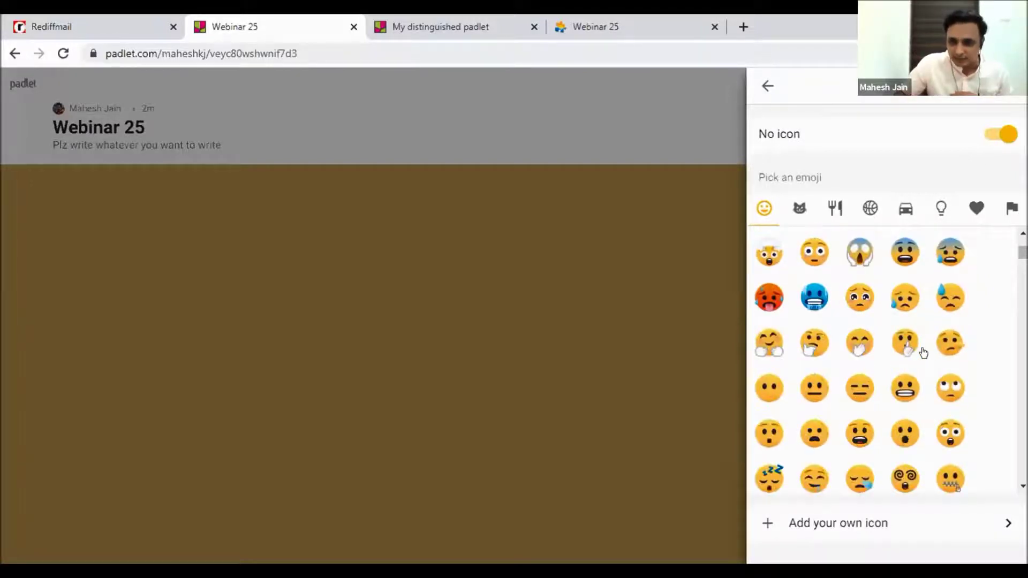
pyautogui.scroll(-3, 923, 353)
pyautogui.scroll(-4, 850, 398)
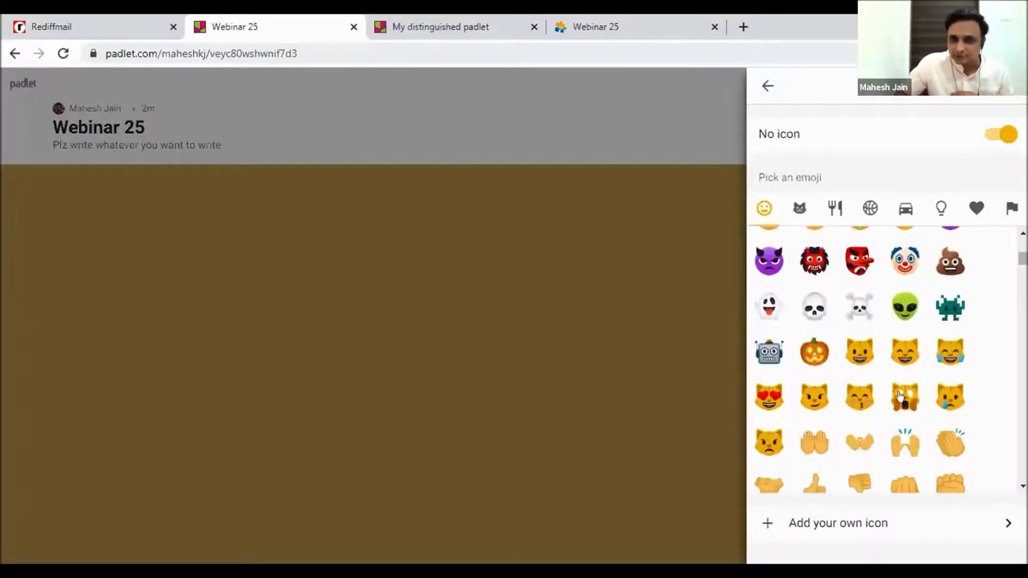
pyautogui.click(812, 206)
pyautogui.click(907, 212)
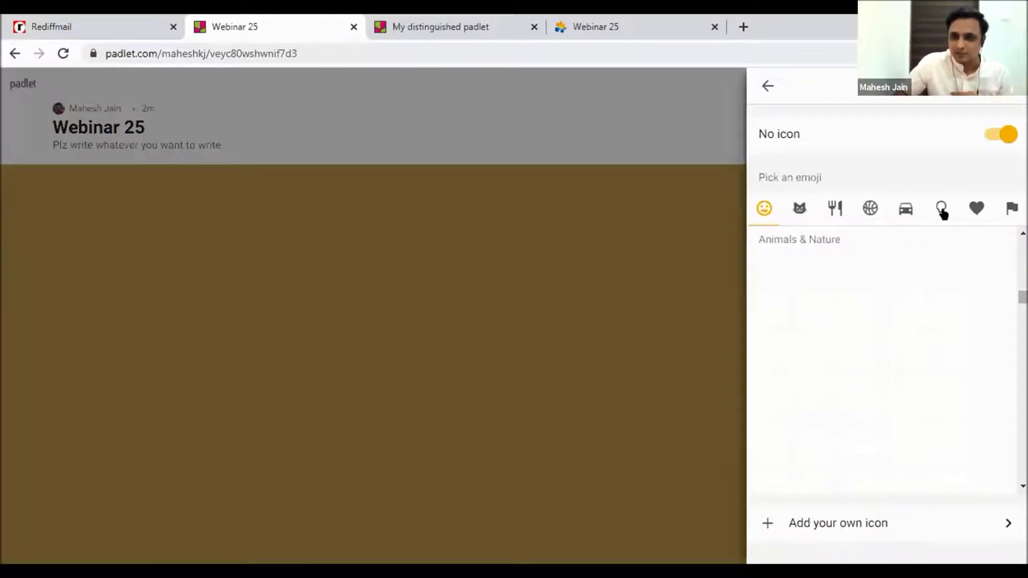
pyautogui.click(941, 211)
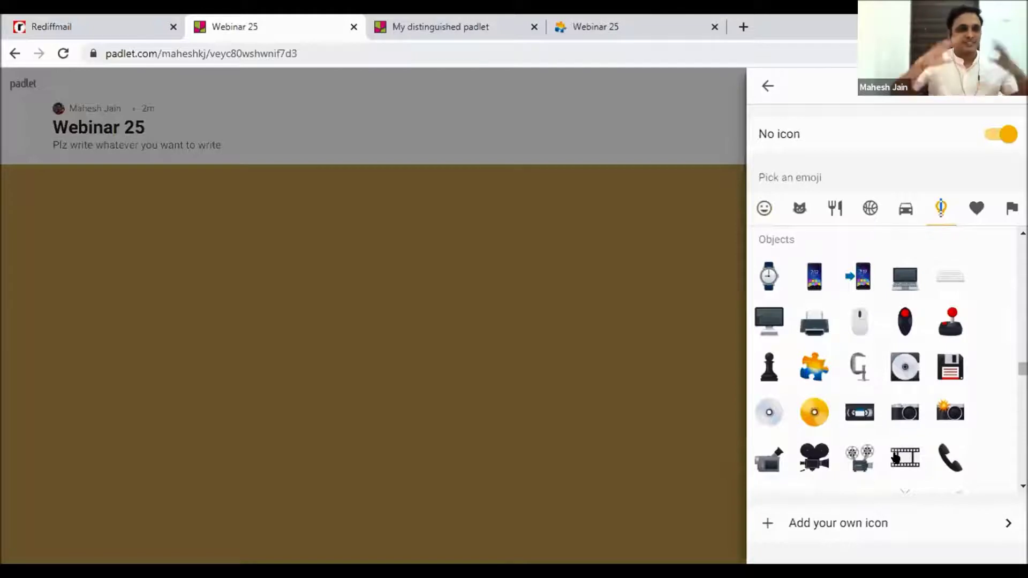
pyautogui.click(896, 459)
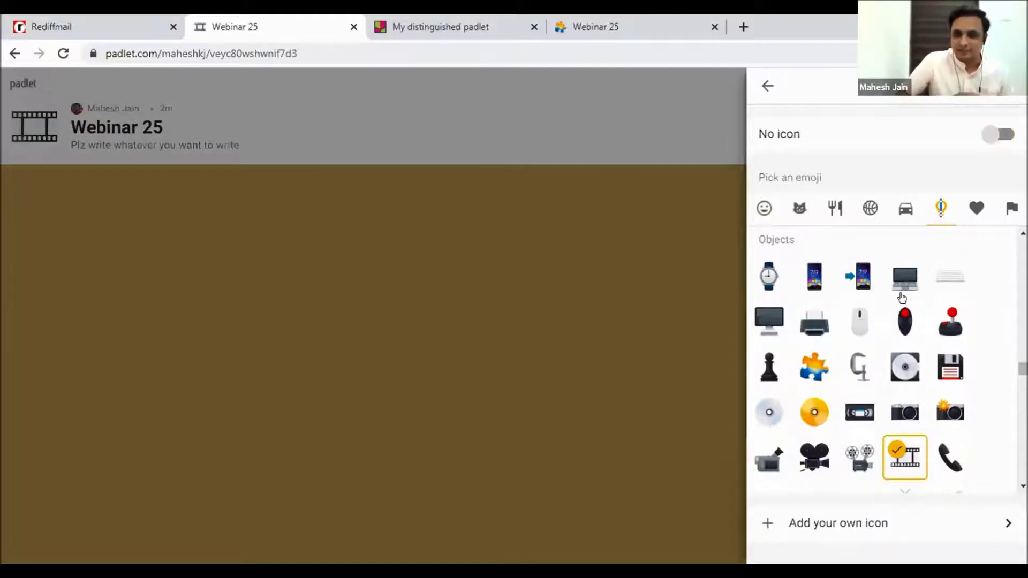
pyautogui.click(766, 89)
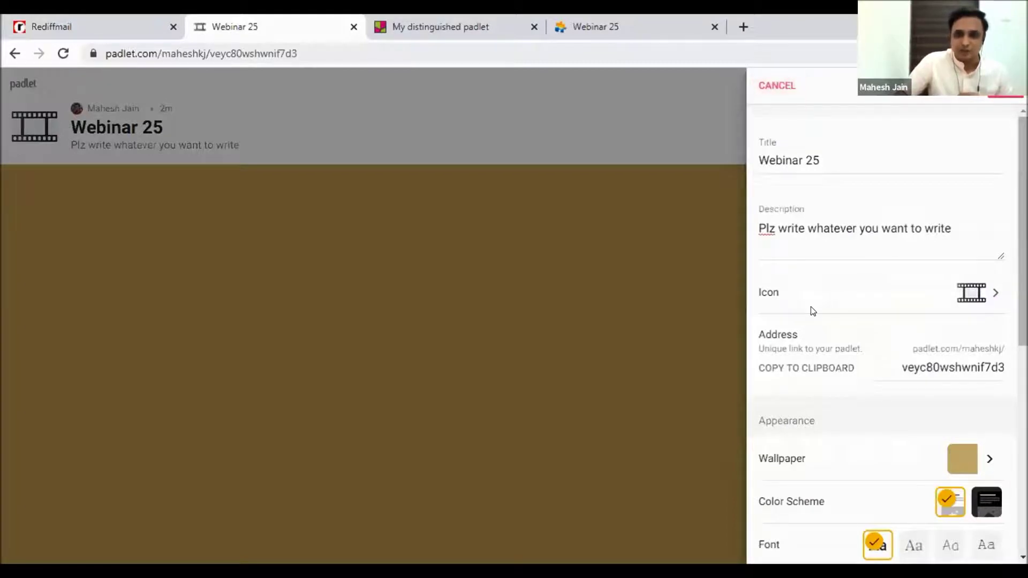
# Upload the image file "download" from the Desktop as the padlet's own wallpaper and return to the main settings.
pyautogui.scroll(-3, 812, 311)
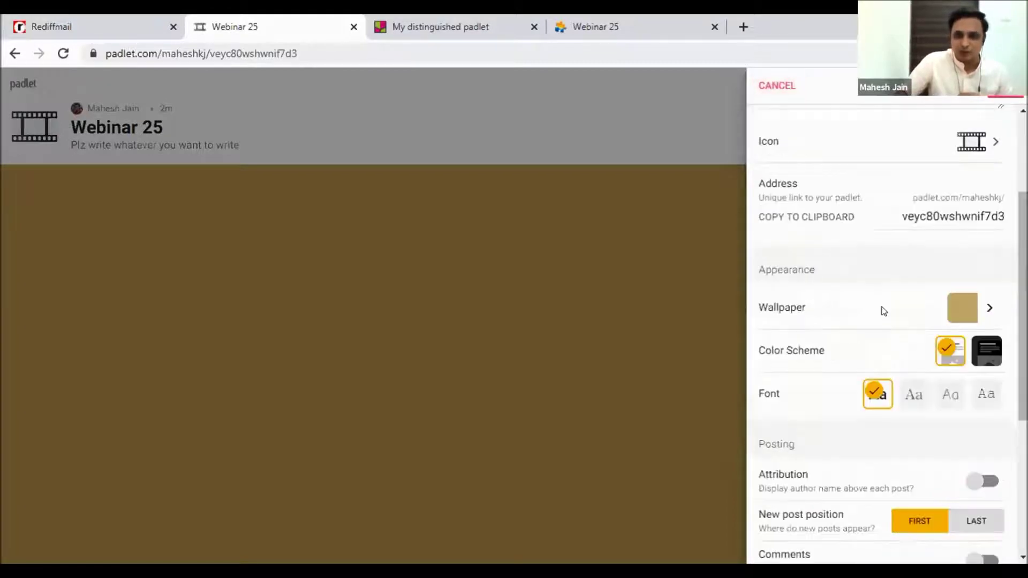
pyautogui.click(984, 309)
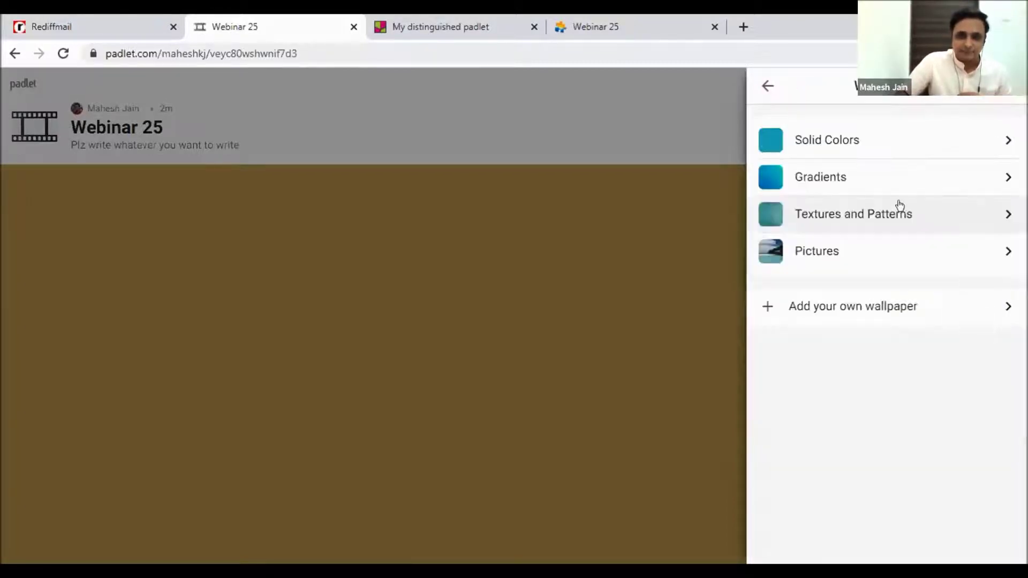
pyautogui.click(838, 308)
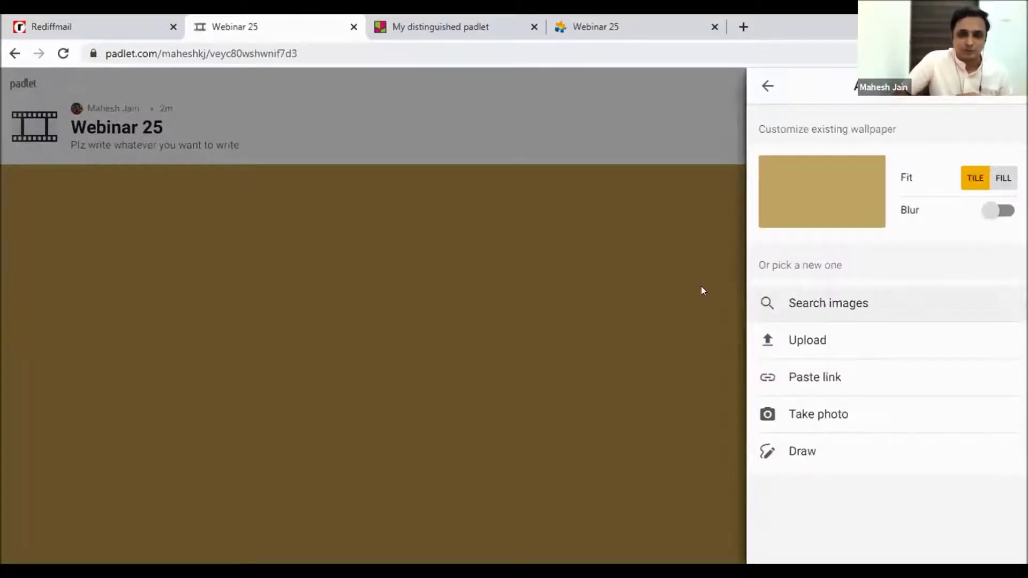
pyautogui.click(809, 341)
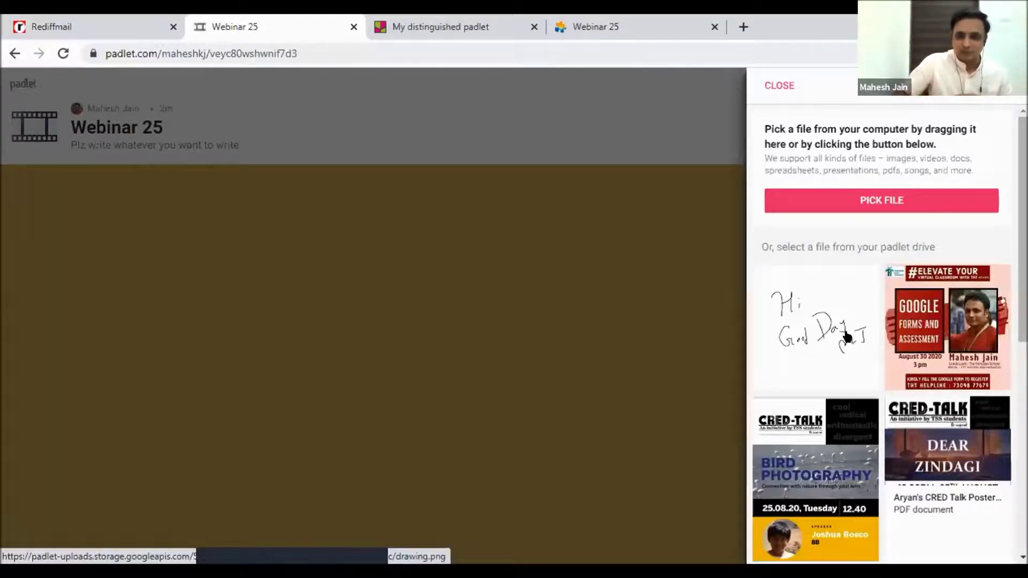
pyautogui.scroll(-4, 841, 334)
pyautogui.scroll(4, 877, 277)
pyautogui.click(852, 204)
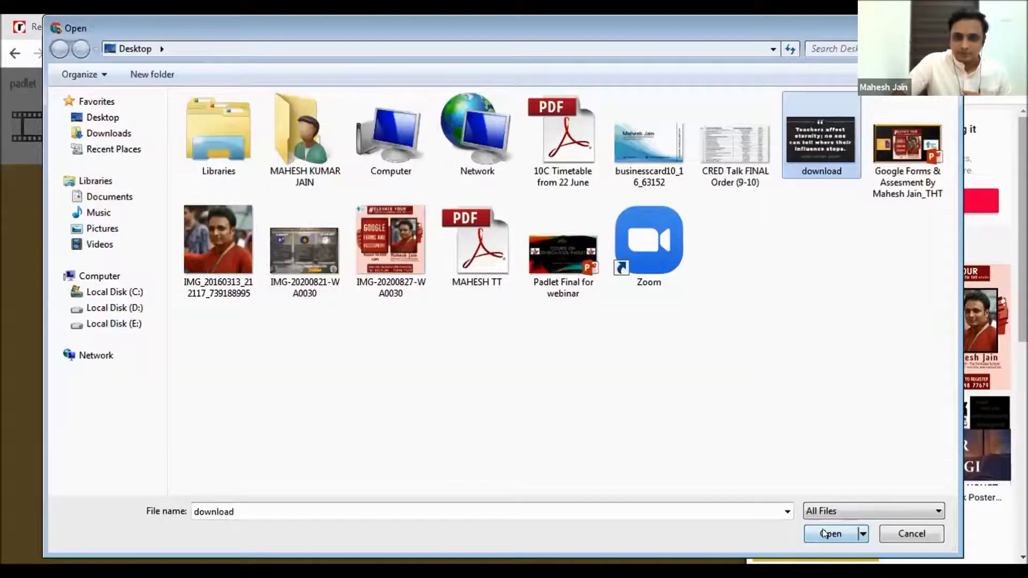
pyautogui.press('Return')
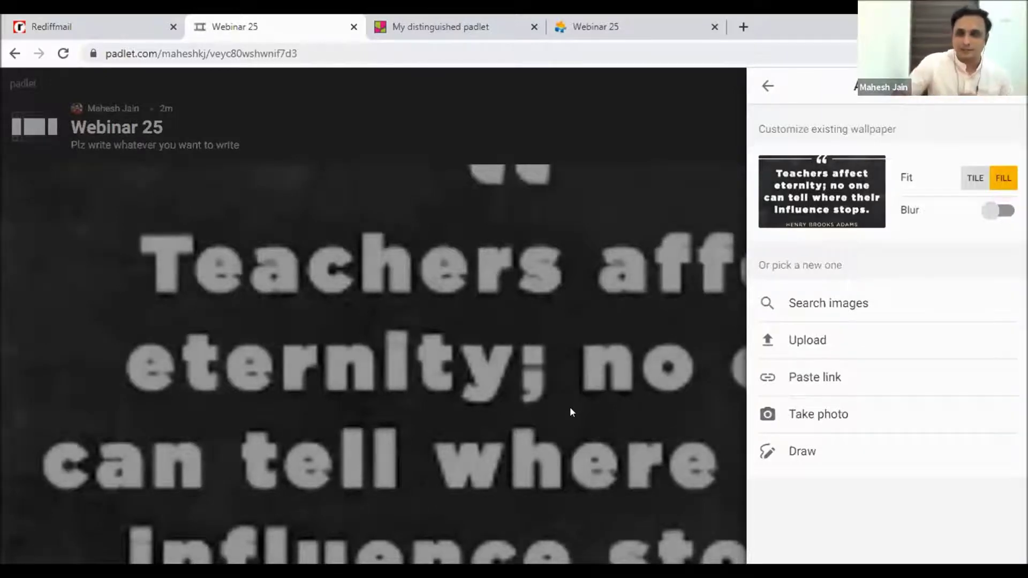
pyautogui.click(766, 90)
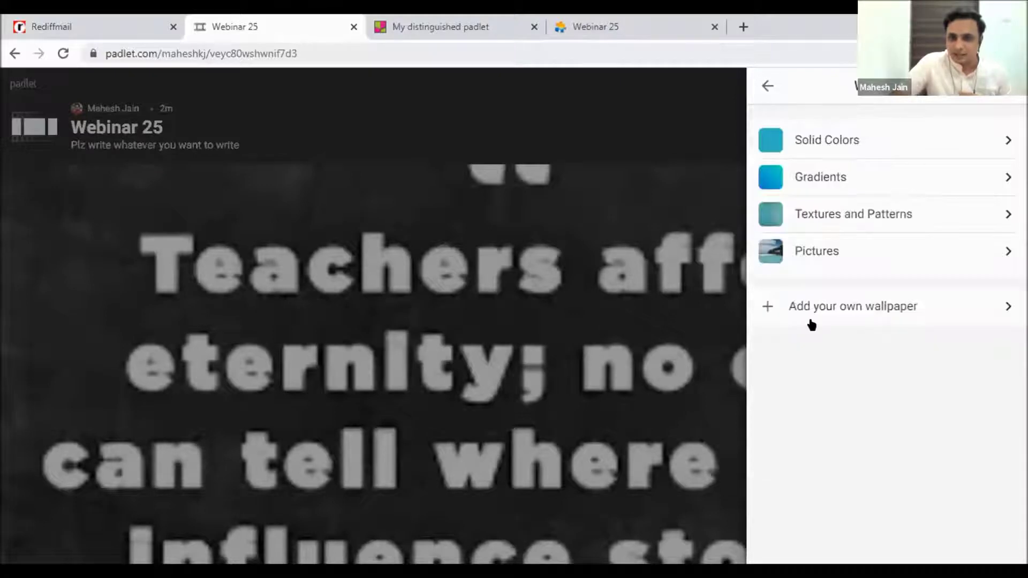
pyautogui.click(768, 87)
# Try the alternative fonts for the padlet and choose the second one, the serif font.
pyautogui.scroll(-3, 919, 259)
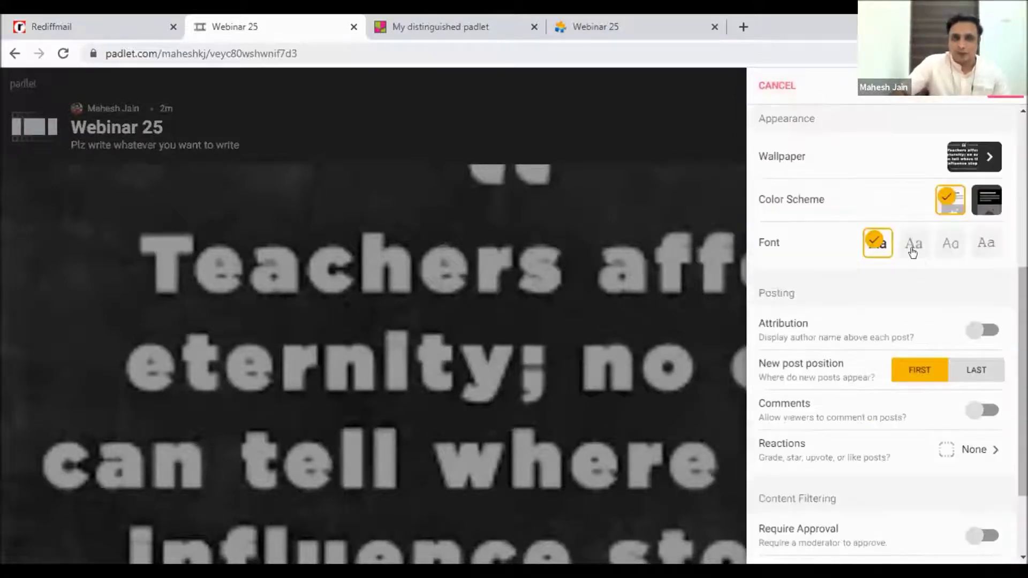
pyautogui.click(925, 249)
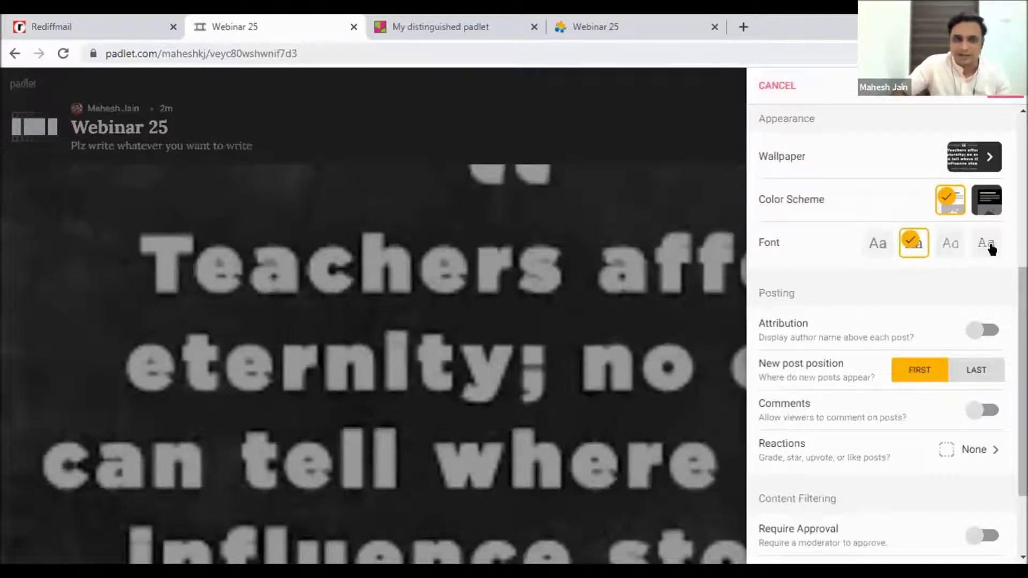
pyautogui.click(951, 247)
pyautogui.click(920, 247)
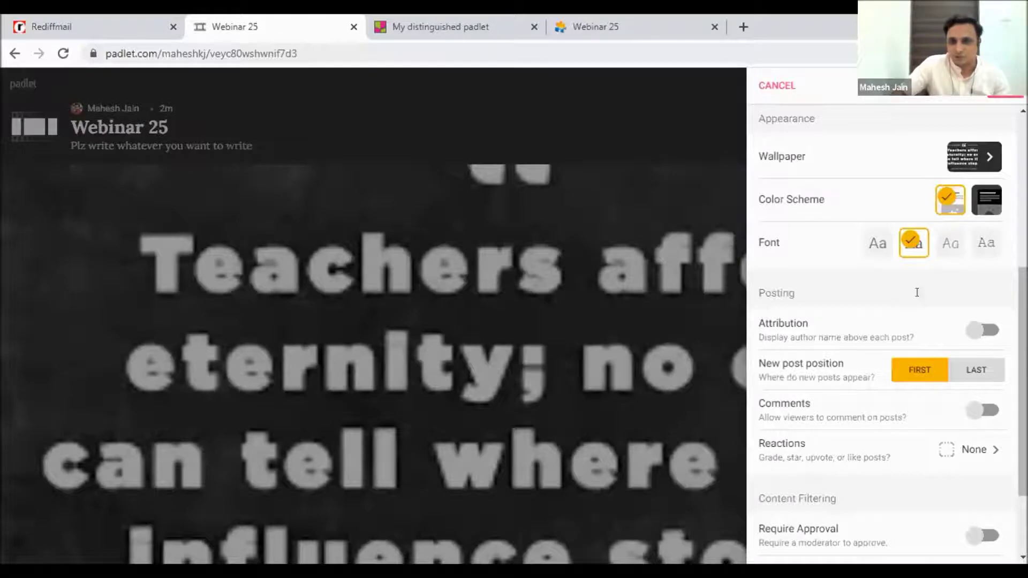
# Set the padlet's post reactions to Star and save the modified settings.
pyautogui.scroll(-2, 838, 338)
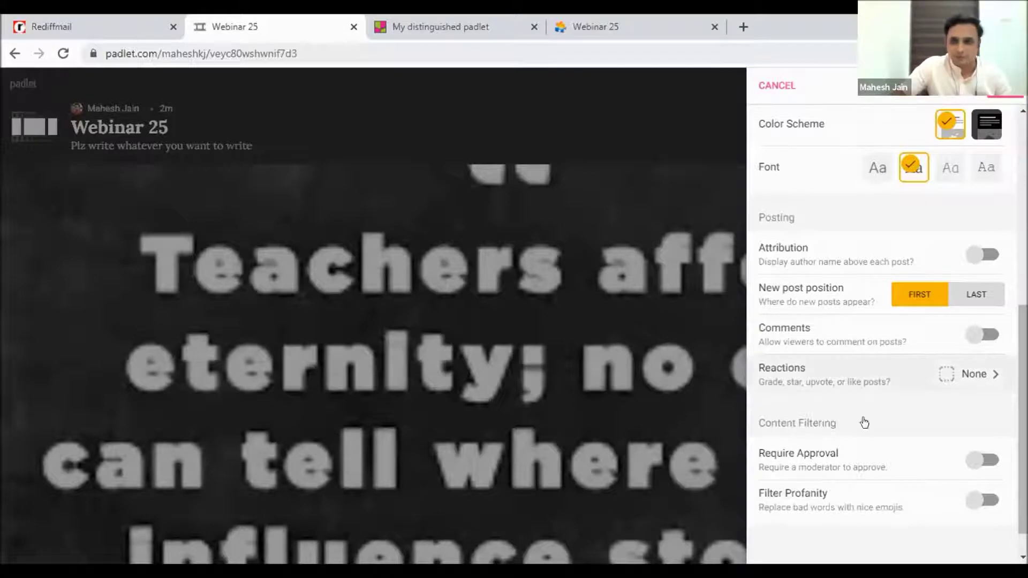
pyautogui.scroll(-1, 846, 402)
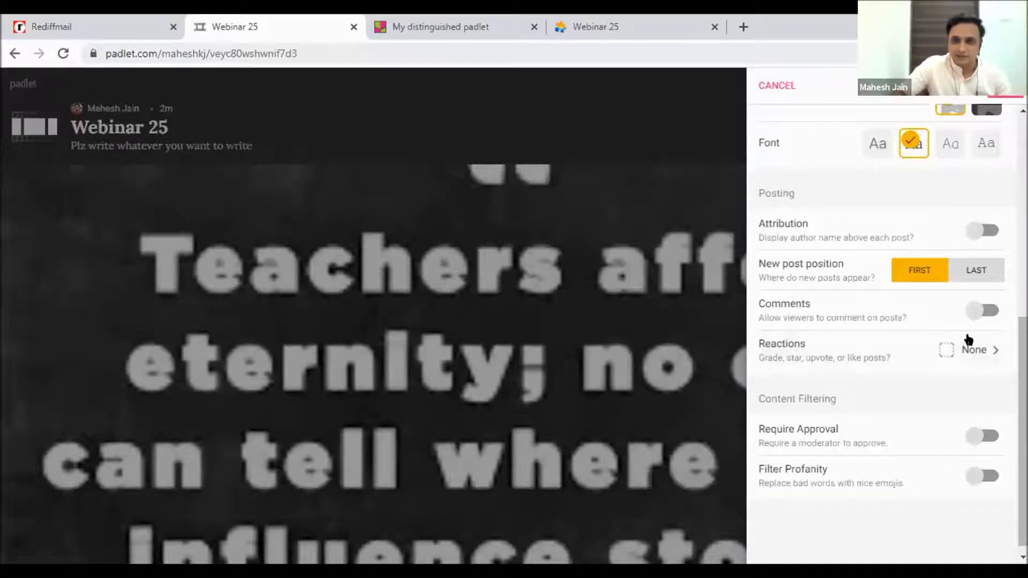
pyautogui.scroll(-1, 838, 348)
pyautogui.click(834, 321)
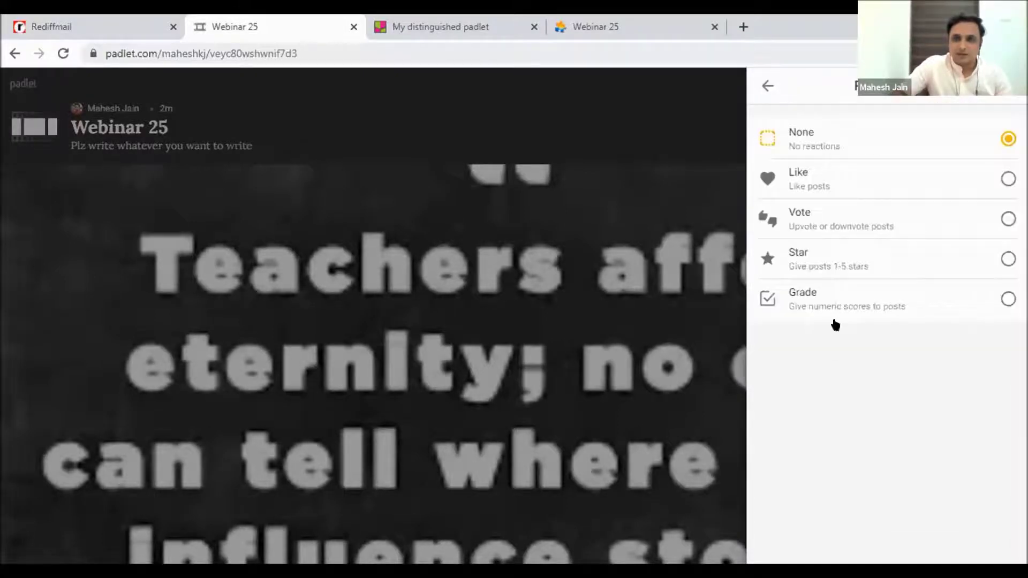
pyautogui.click(931, 272)
pyautogui.click(768, 86)
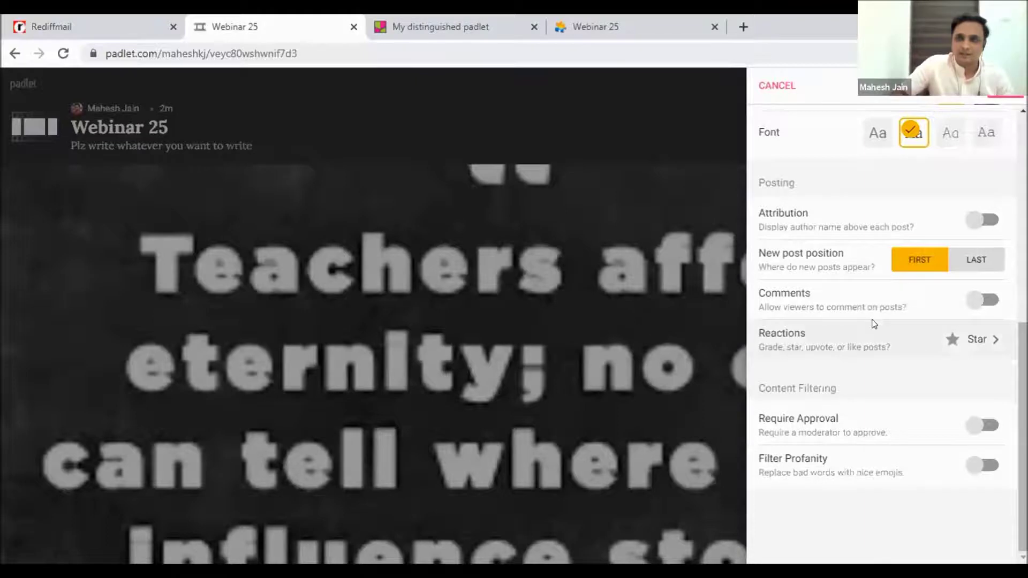
pyautogui.scroll(8, 937, 214)
pyautogui.click(1000, 95)
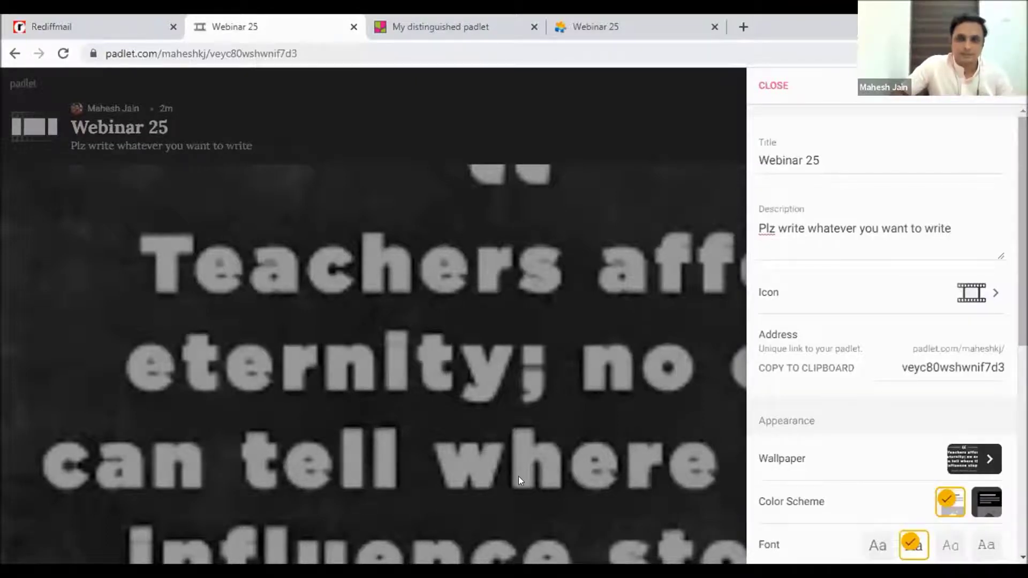
# Switch to "My distinguished padlet" and add an untitled post with the text "give you feedback".
pyautogui.hotkey('ctrl', 'Tab')
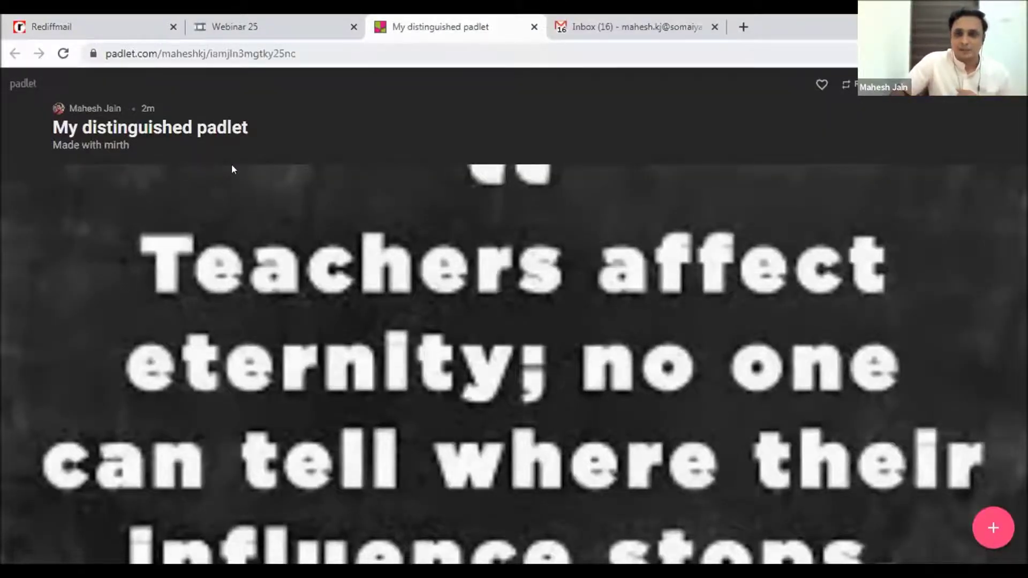
pyautogui.click(993, 530)
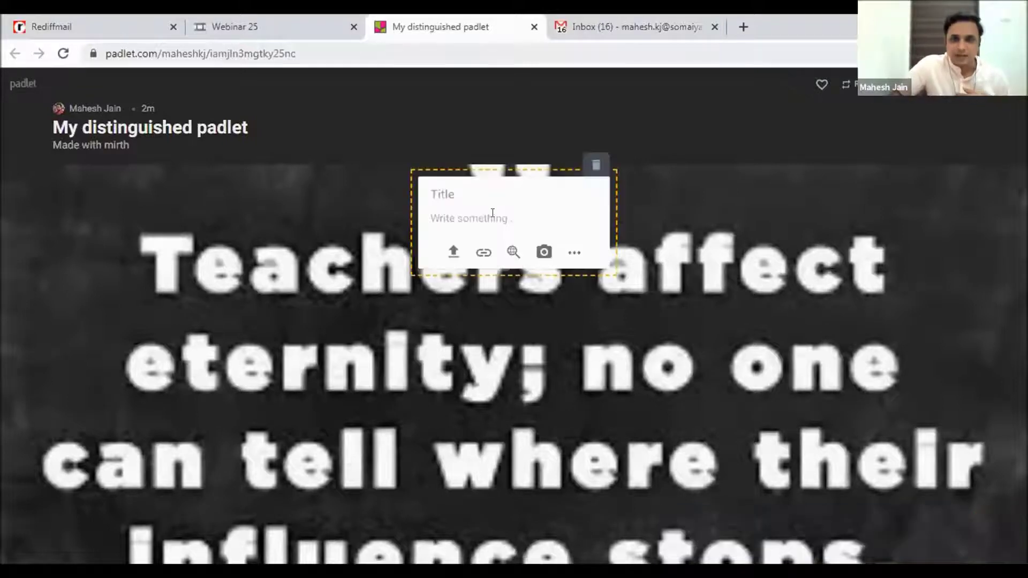
pyautogui.click(491, 213)
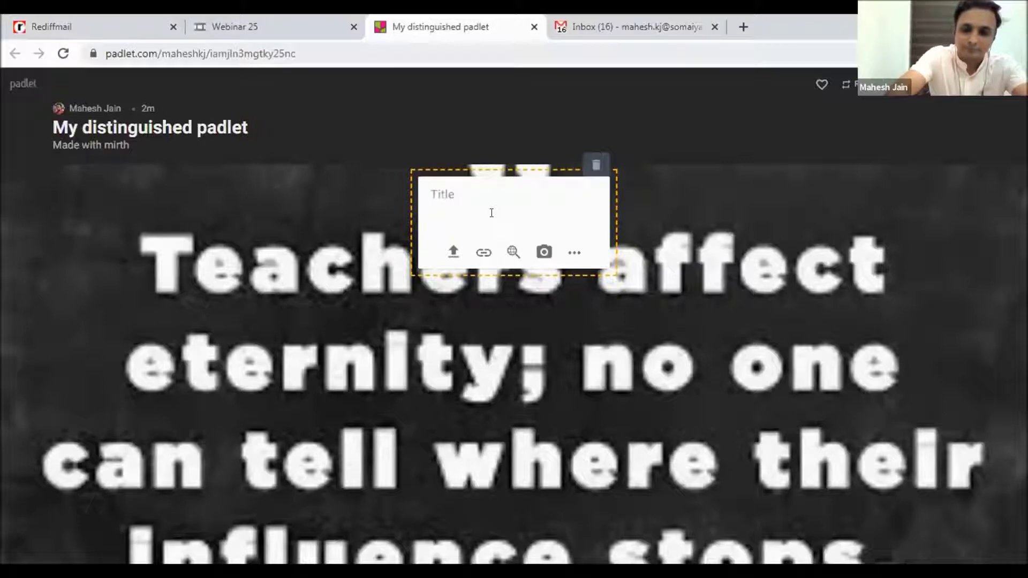
pyautogui.write('give y')
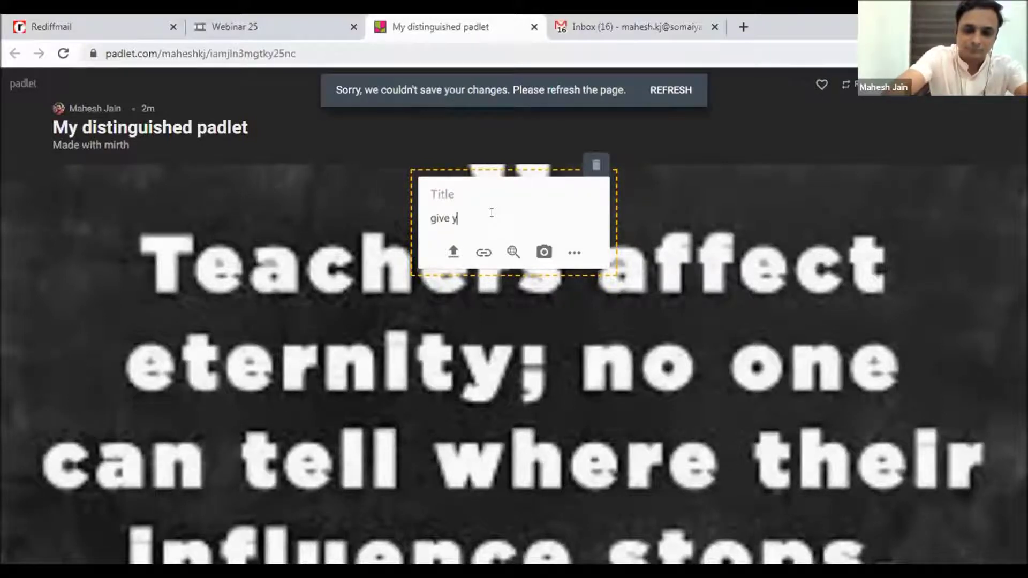
pyautogui.write('ou feedback')
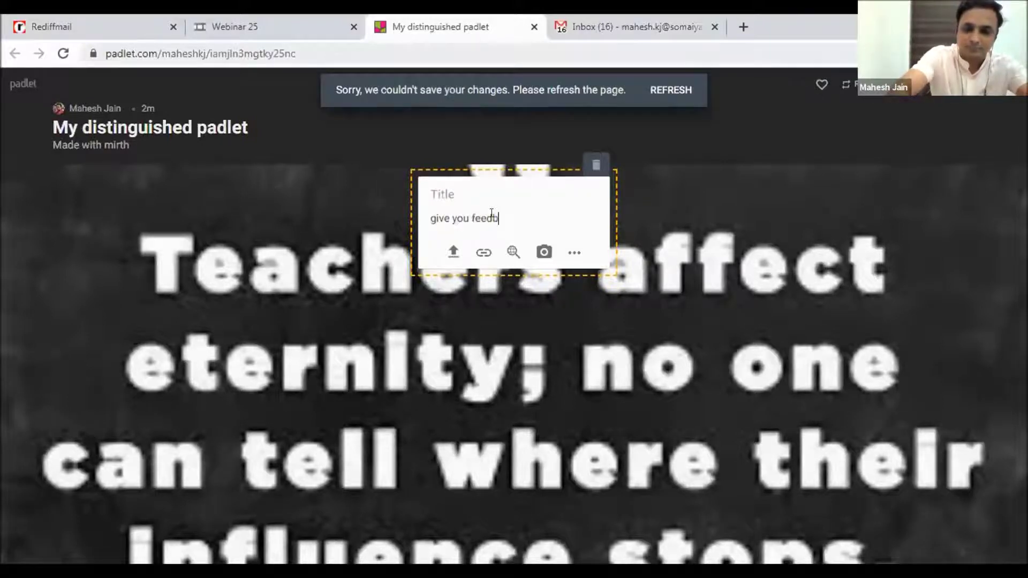
pyautogui.click(497, 345)
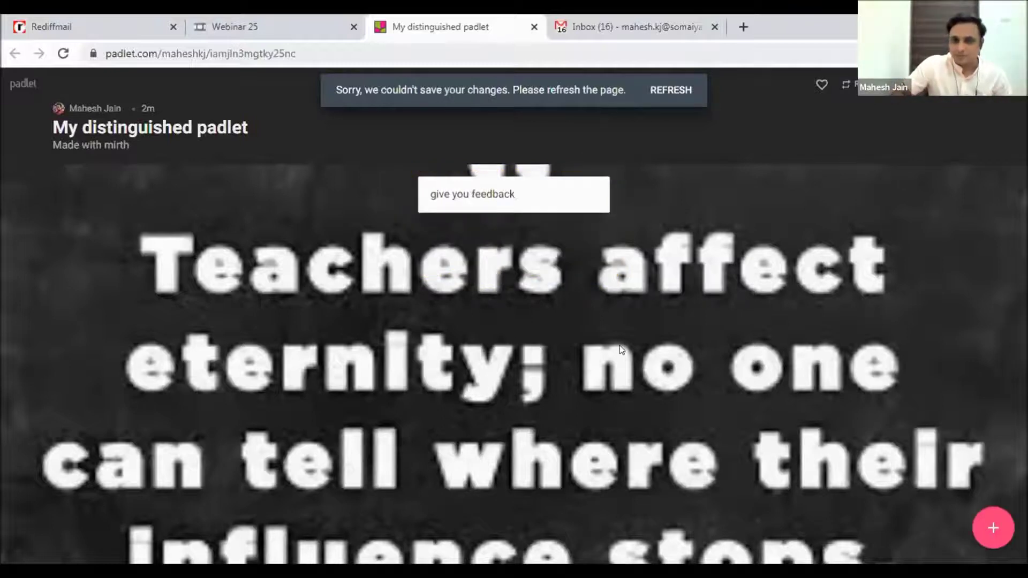
# Start a new post on the padlet and attach the image IMG-20200827-WA0030 from the Desktop.
pyautogui.doubleClick(419, 254)
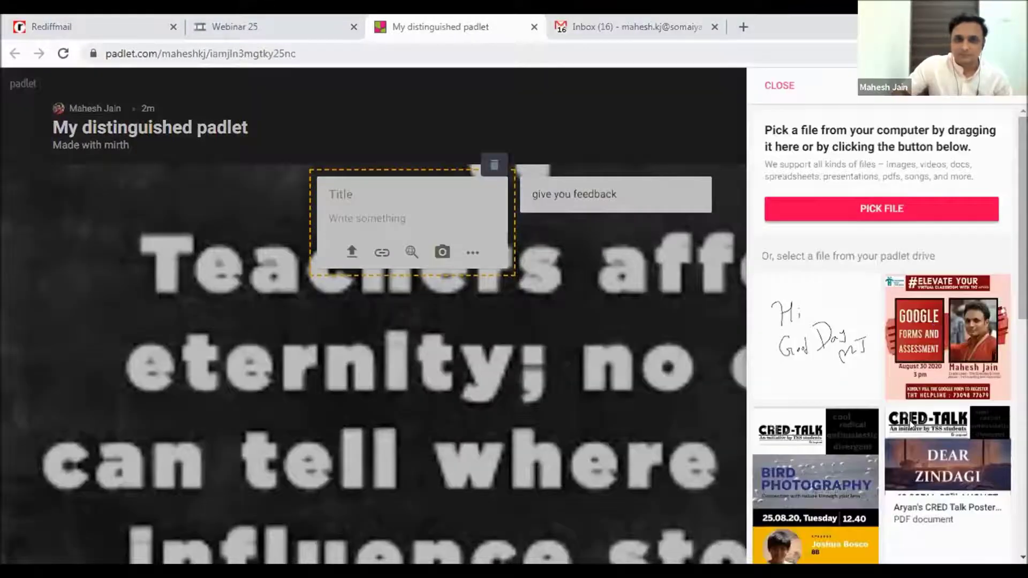
pyautogui.click(882, 208)
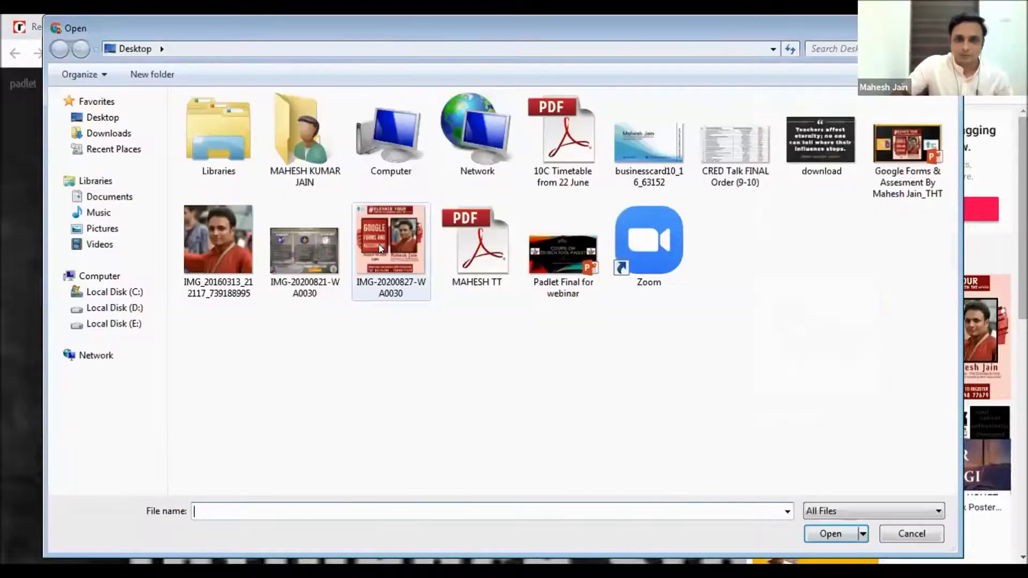
pyautogui.click(381, 249)
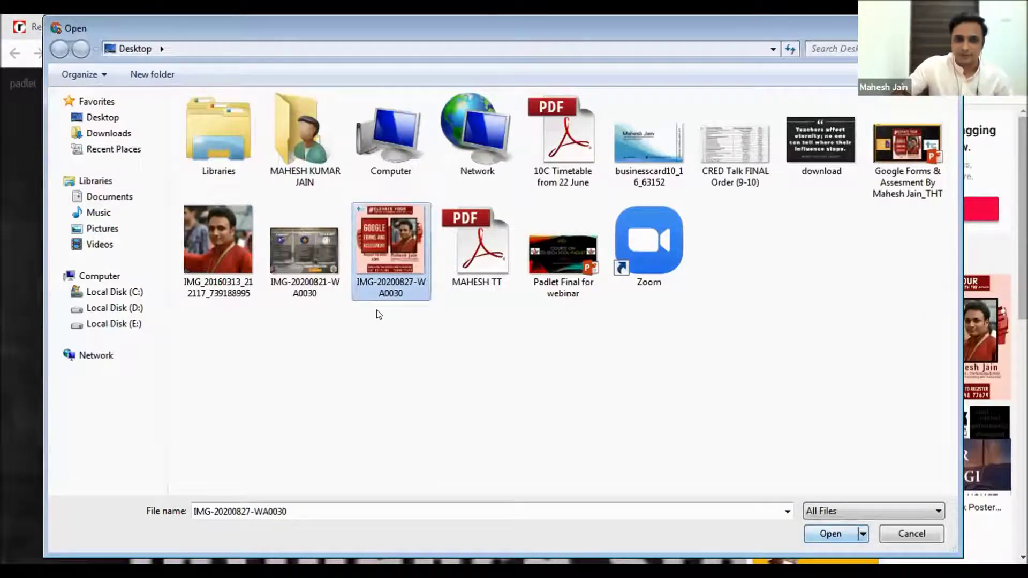
pyautogui.press('Return')
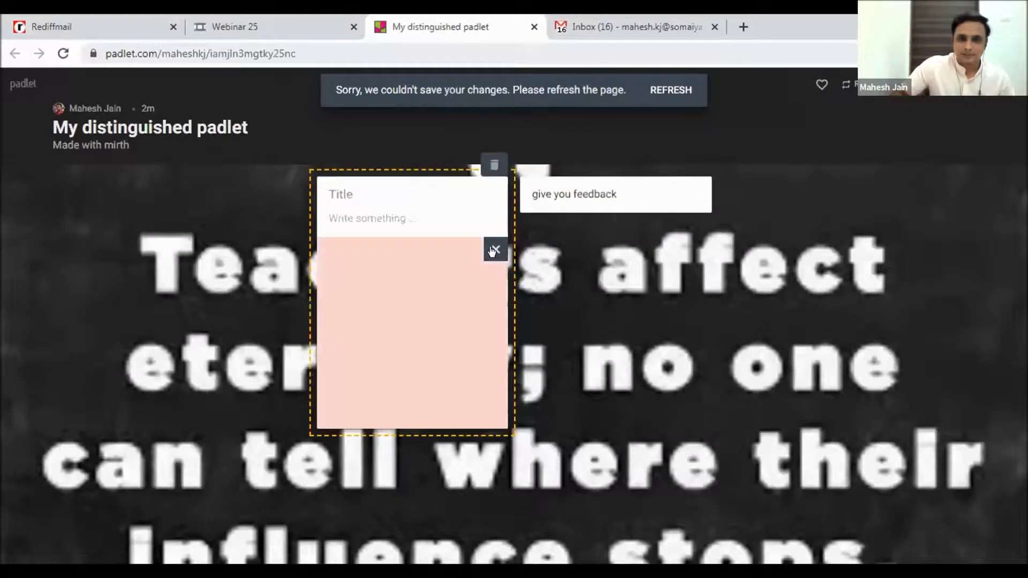
# Replace the new post's attachment with the image IMG-20200821-WA0030 from the Desktop.
pyautogui.click(491, 250)
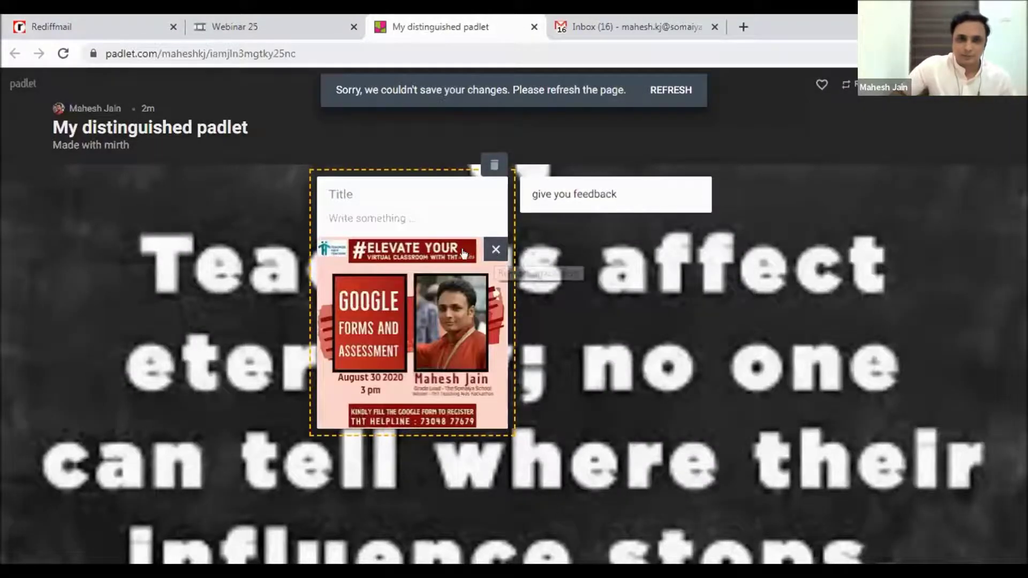
pyautogui.click(343, 251)
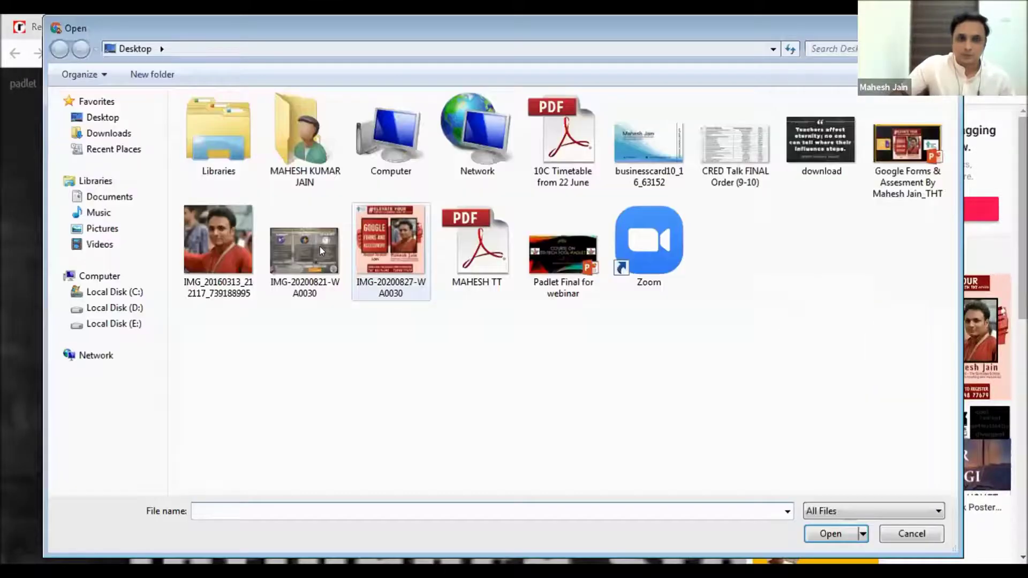
pyautogui.click(319, 247)
pyautogui.click(833, 535)
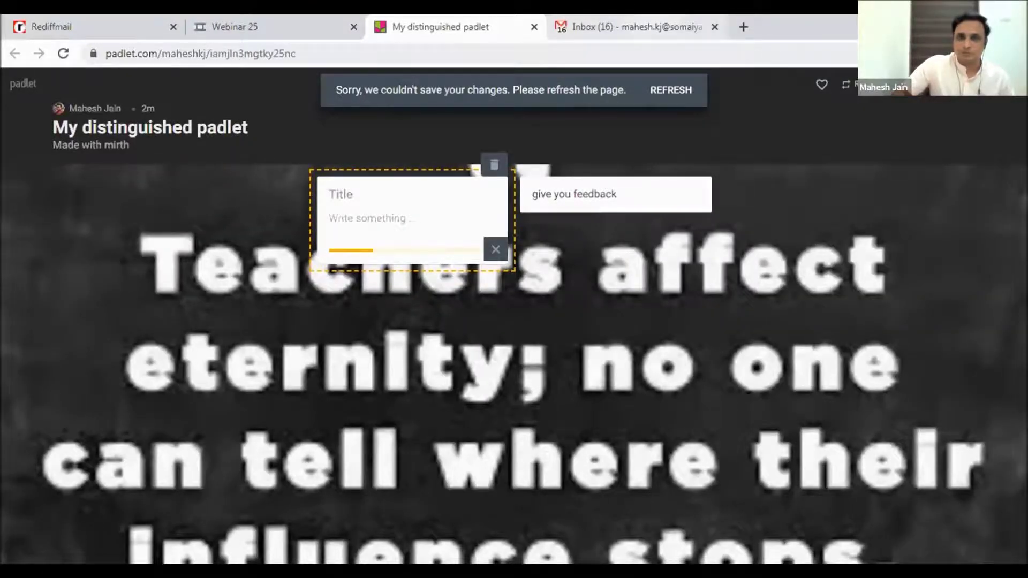
# Switch to YouTube in a new browser tab through Google's apps and close the e-mail inbox tab.
pyautogui.click(743, 27)
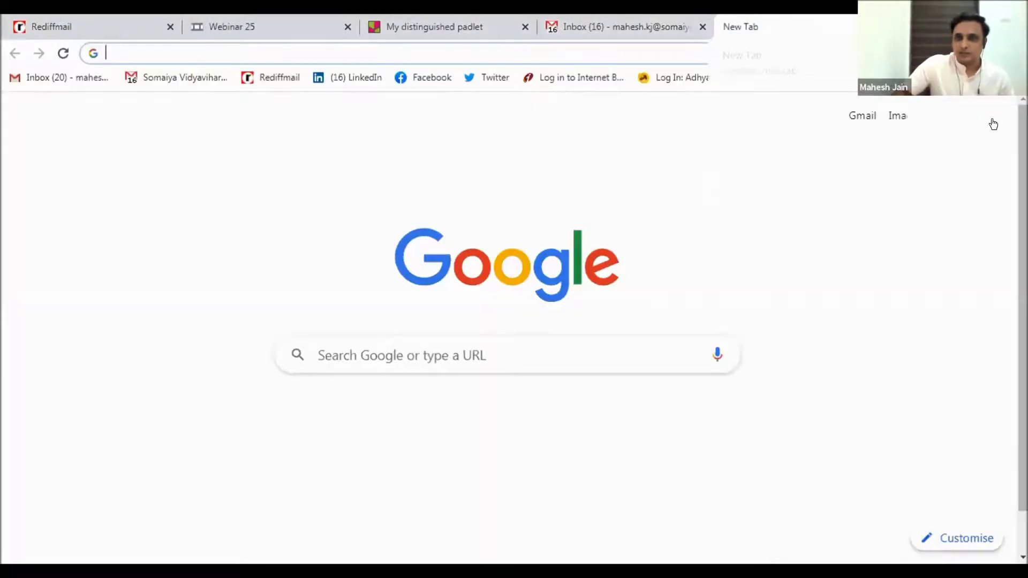
pyautogui.click(952, 117)
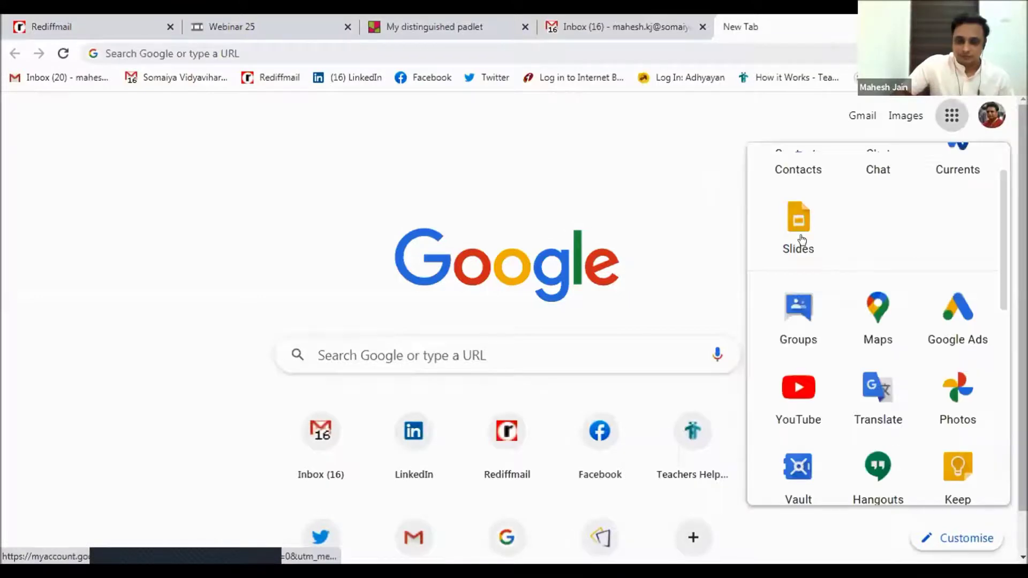
pyautogui.click(798, 230)
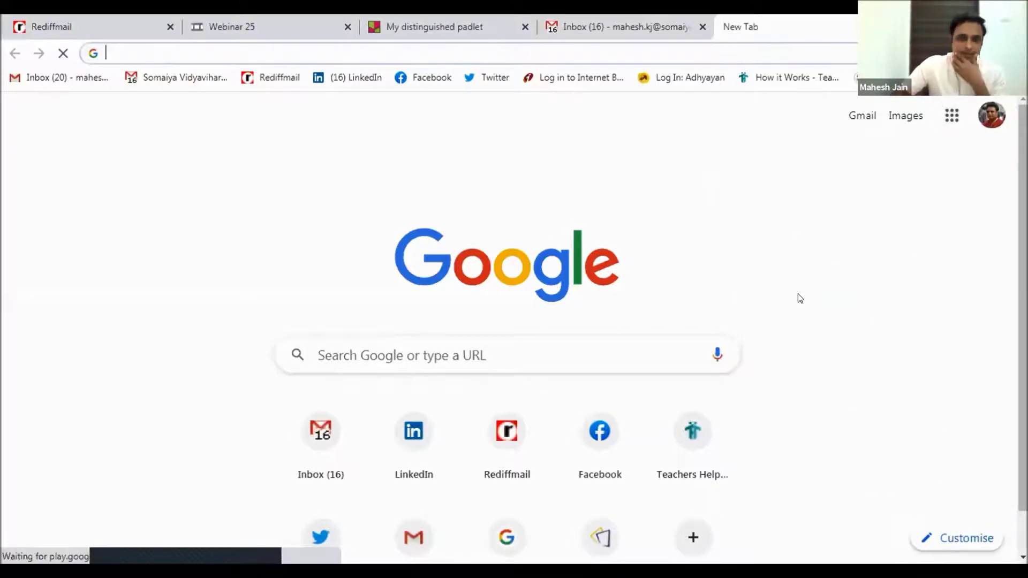
pyautogui.click(556, 21)
pyautogui.hotkey('ctrl', 'w')
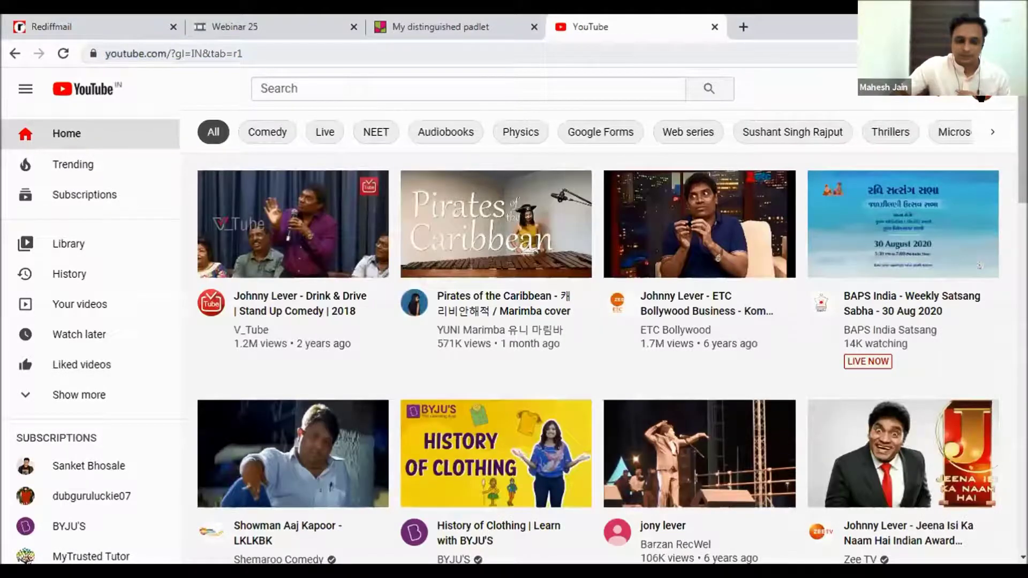
# Open the video "Basics of Google Forms in 2 min" from the account's own YouTube channel and copy its address.
pyautogui.click(982, 90)
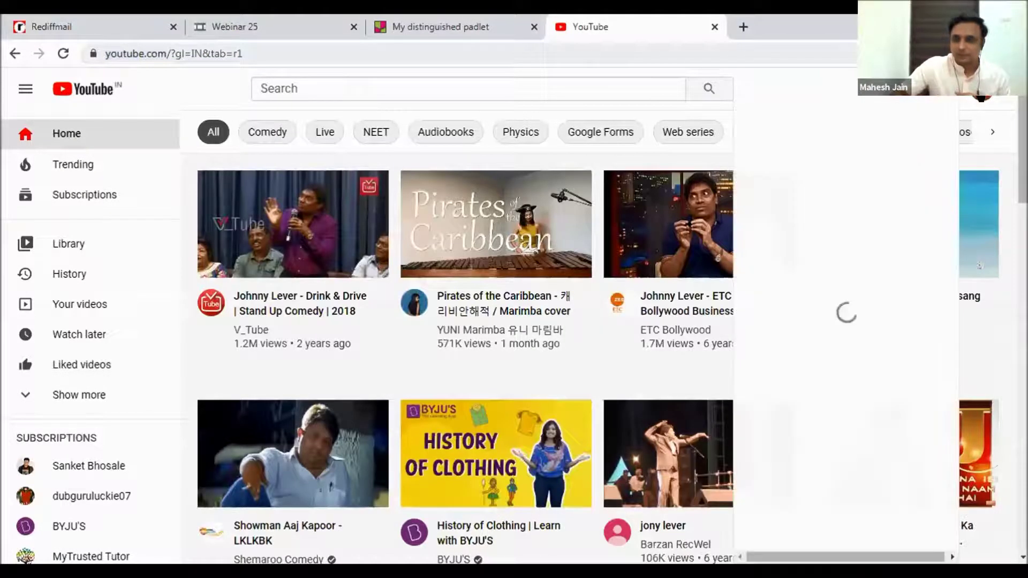
pyautogui.click(909, 163)
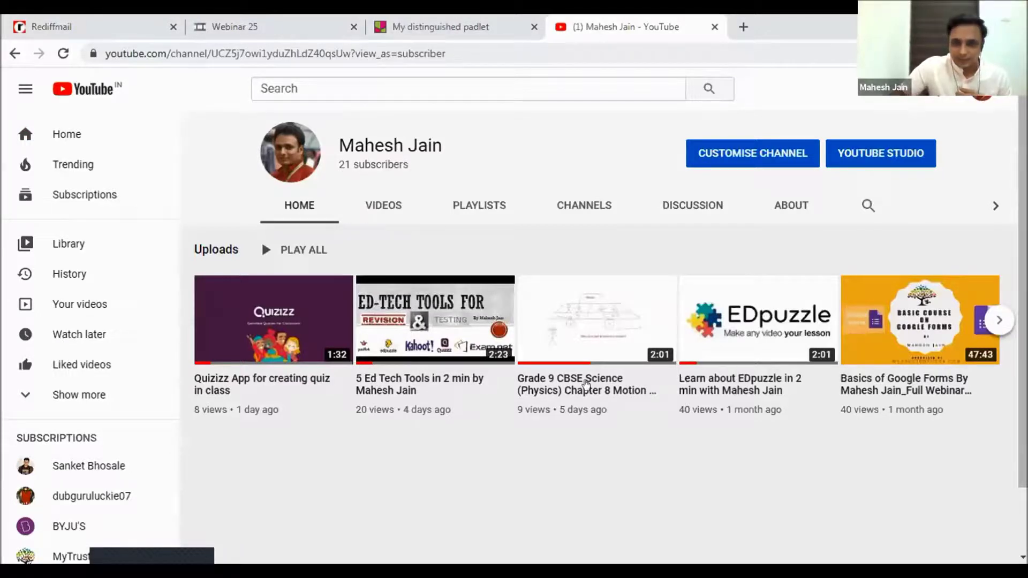
pyautogui.hscroll(5, 316, 322)
pyautogui.click(293, 382)
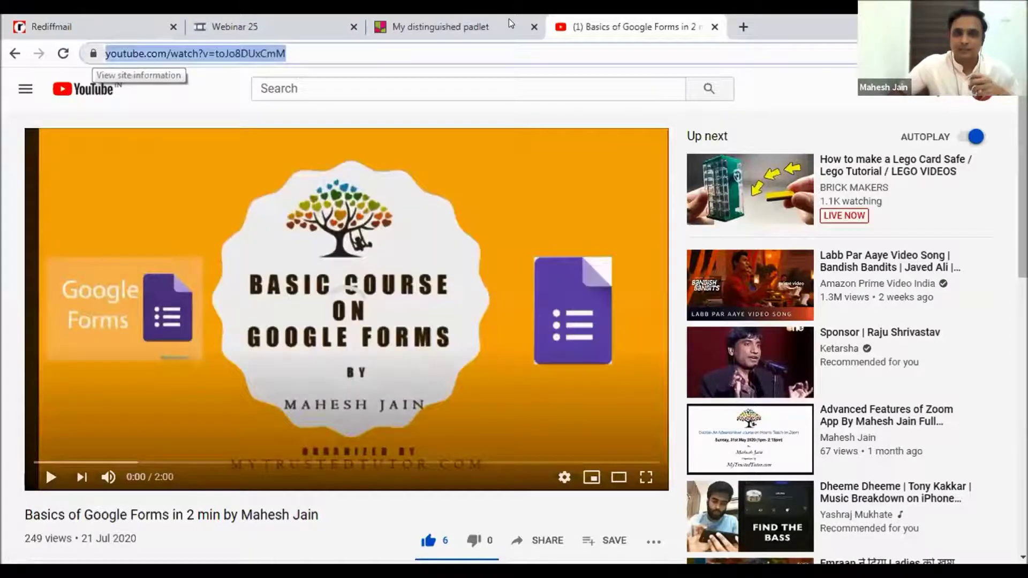
pyautogui.click(448, 16)
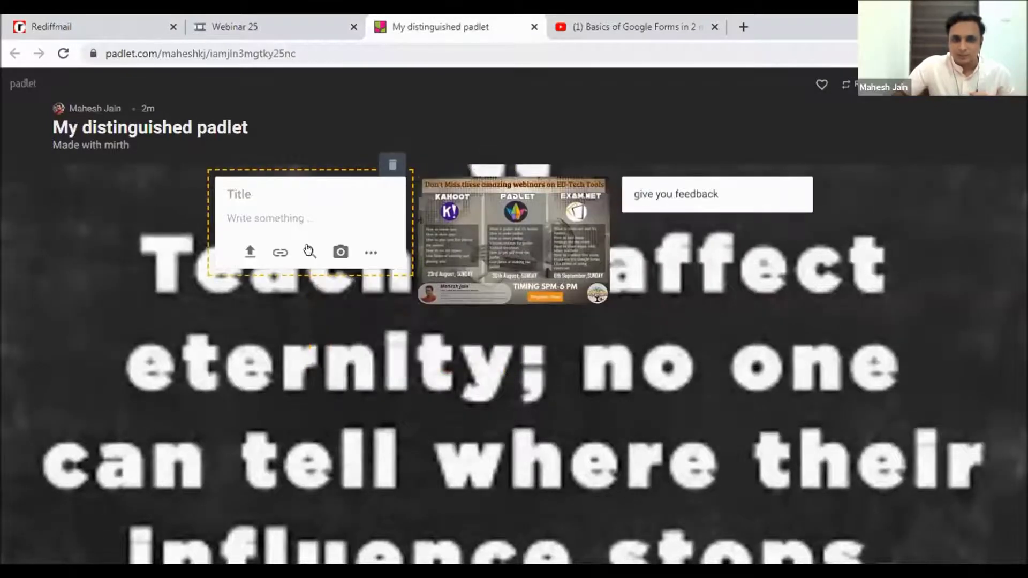
pyautogui.click(280, 252)
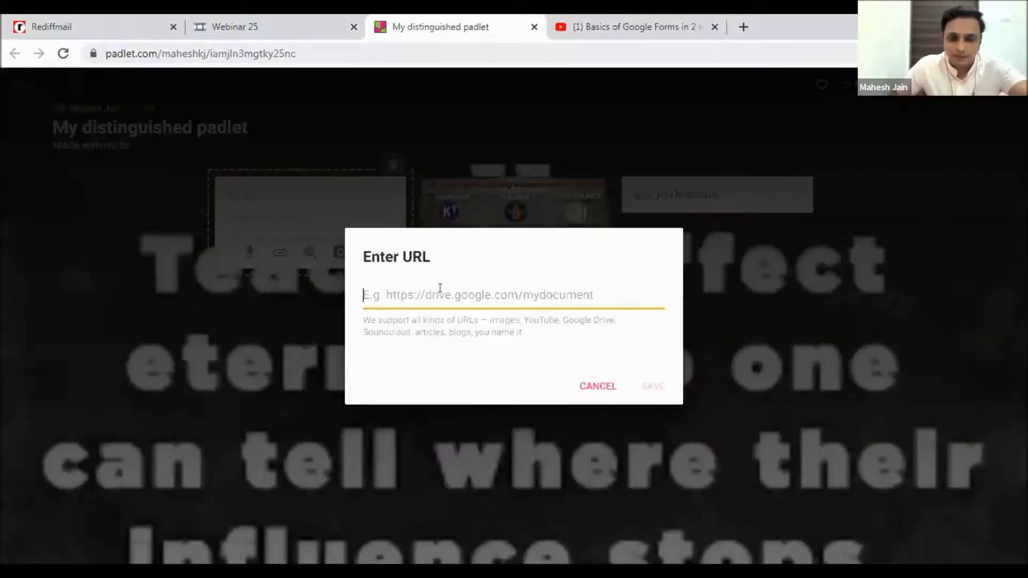
pyautogui.write('https://www.youtube.com/watch?v=toJo8DUxCmM')
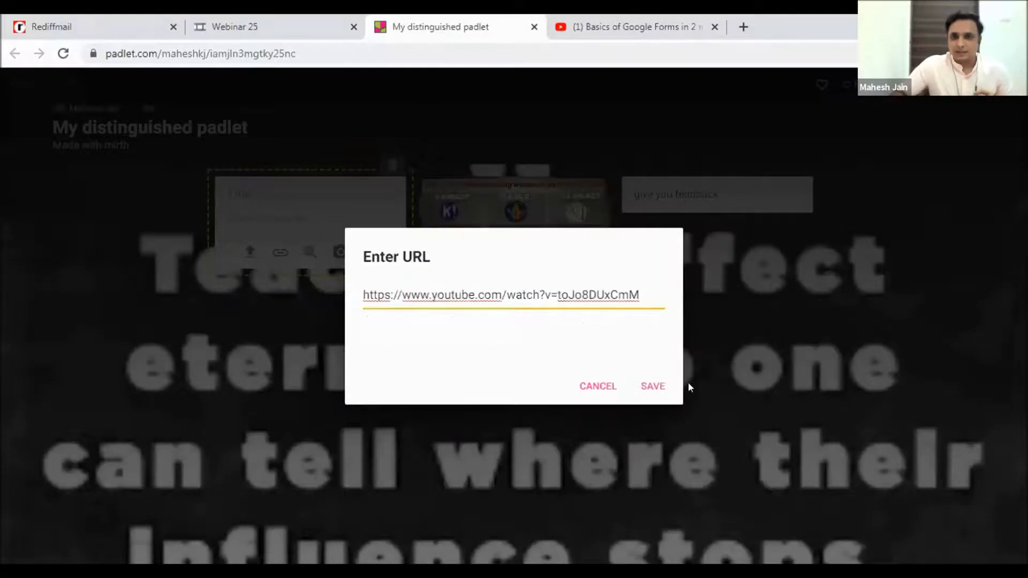
pyautogui.click(654, 386)
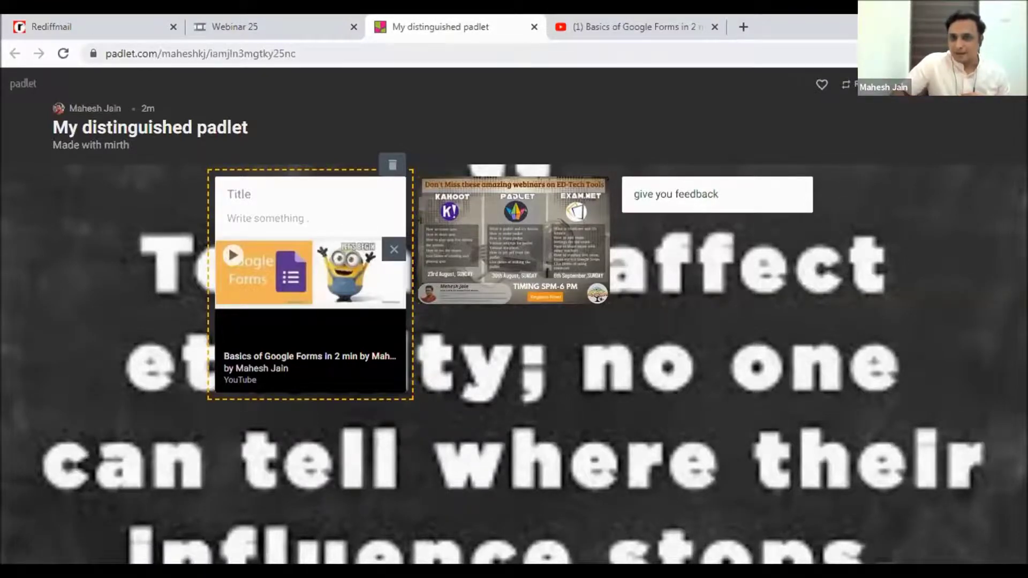
pyautogui.press('Escape')
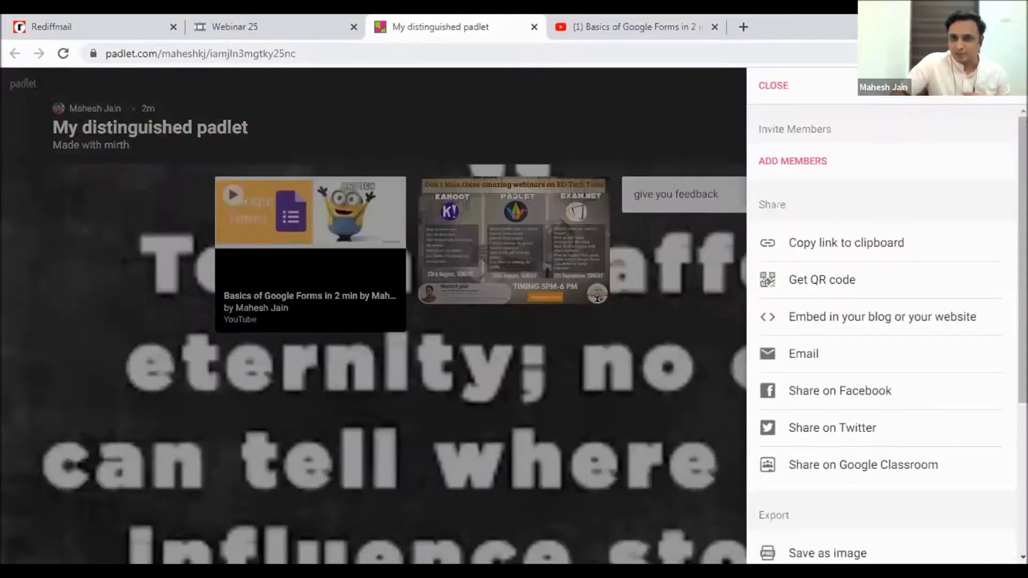
pyautogui.click(813, 247)
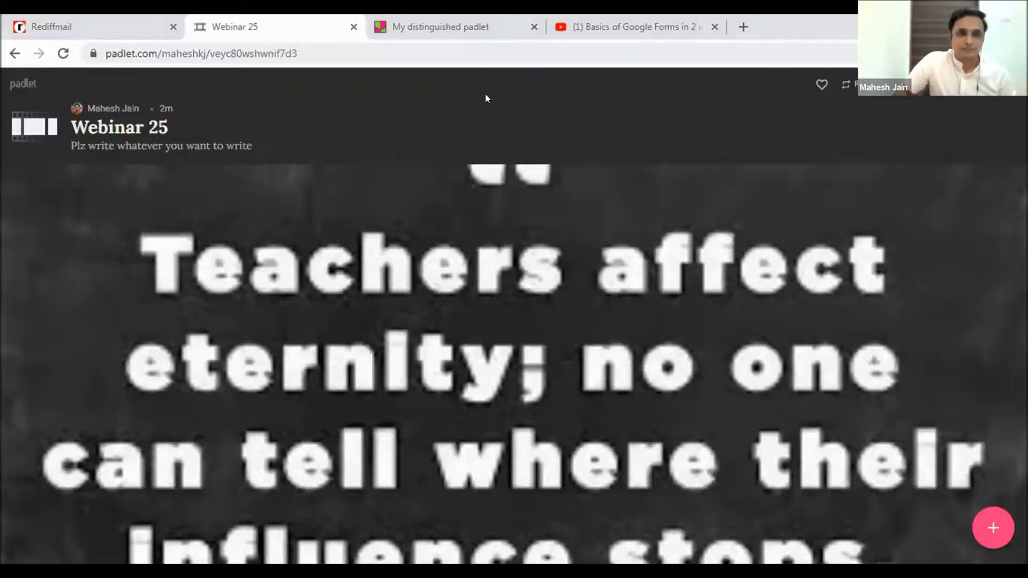
# Return to the dashboard and delete the "Webinar 25" padlet made 3 minutes ago, entering the displayed deletion code.
pyautogui.press('F5')
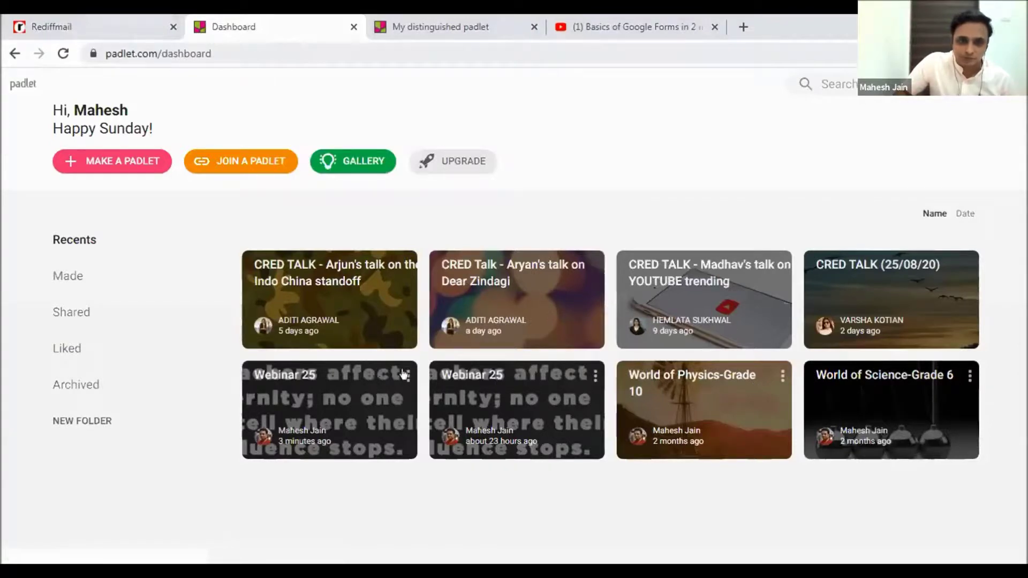
pyautogui.rightClick(318, 454)
pyautogui.click(348, 448)
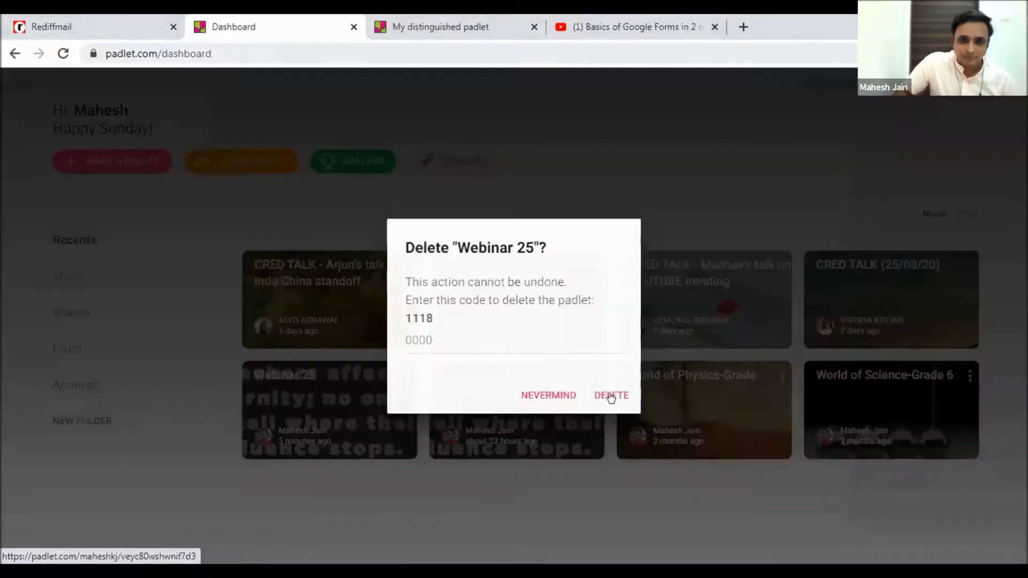
pyautogui.click(612, 396)
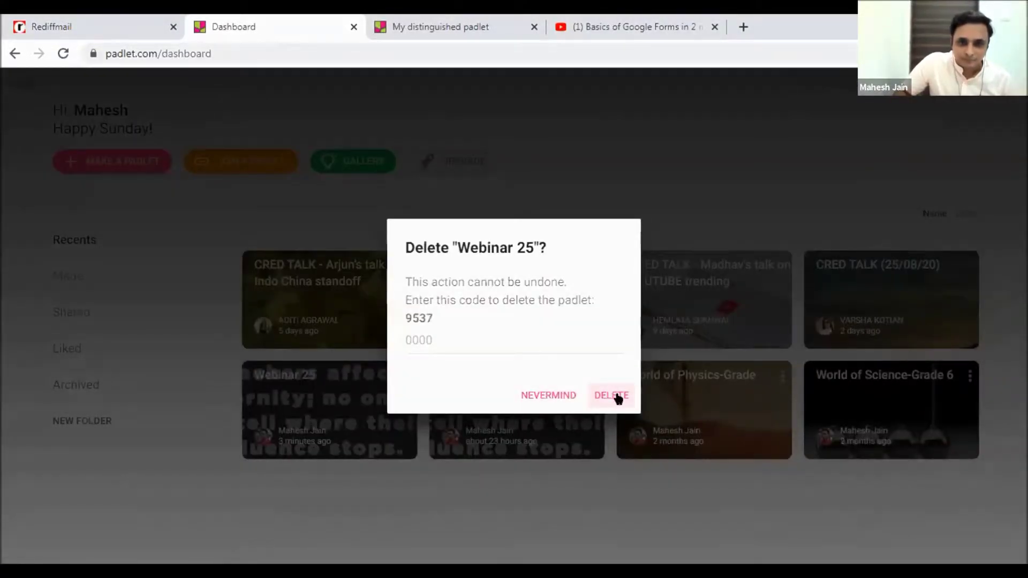
pyautogui.click(440, 340)
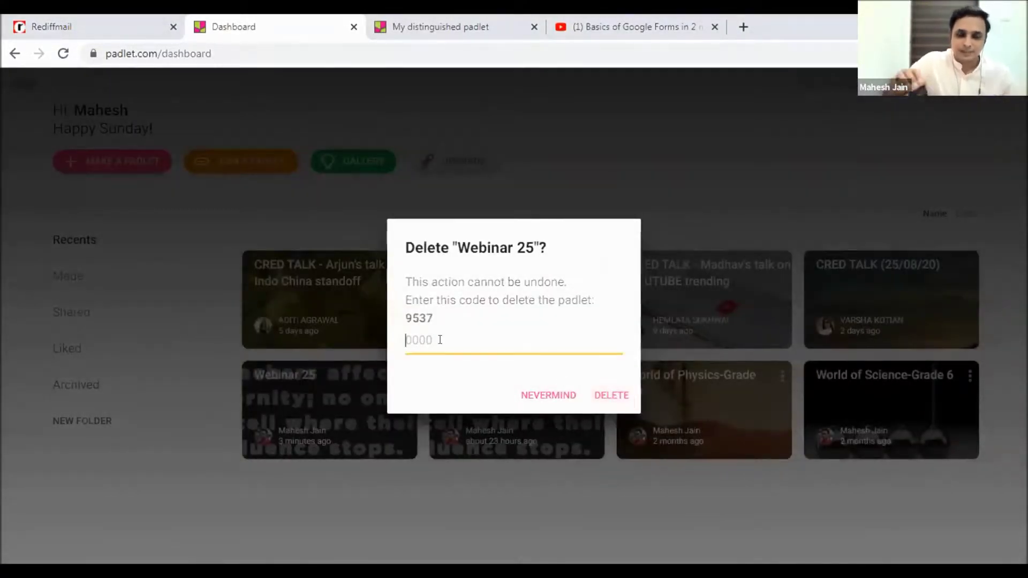
pyautogui.write('95')
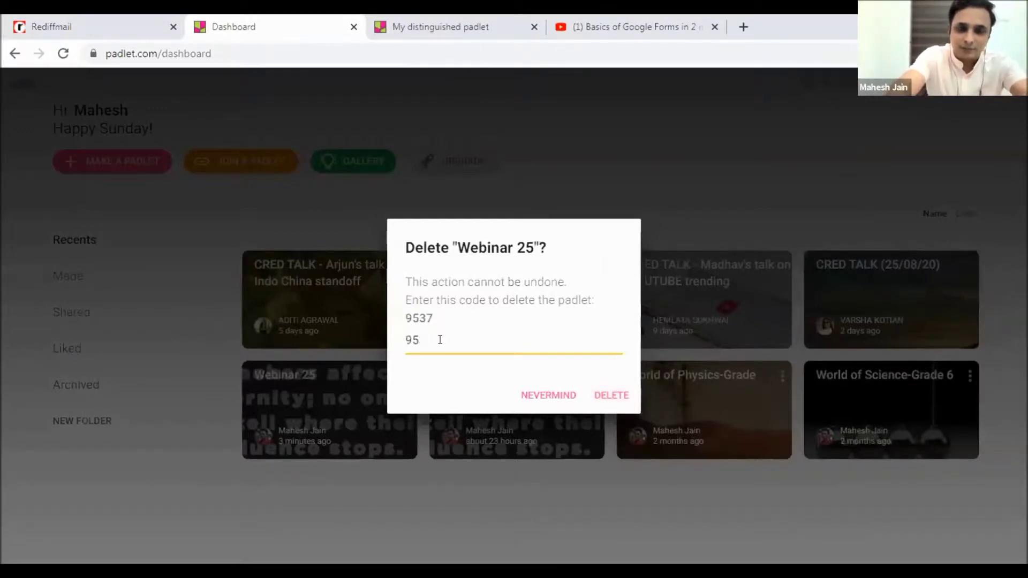
pyautogui.write('37')
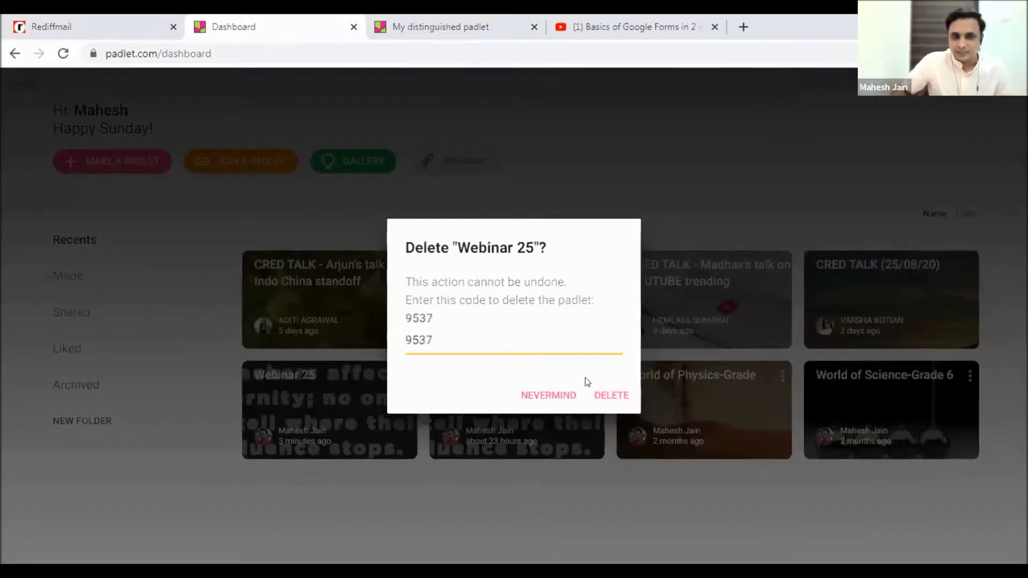
pyautogui.press('Return')
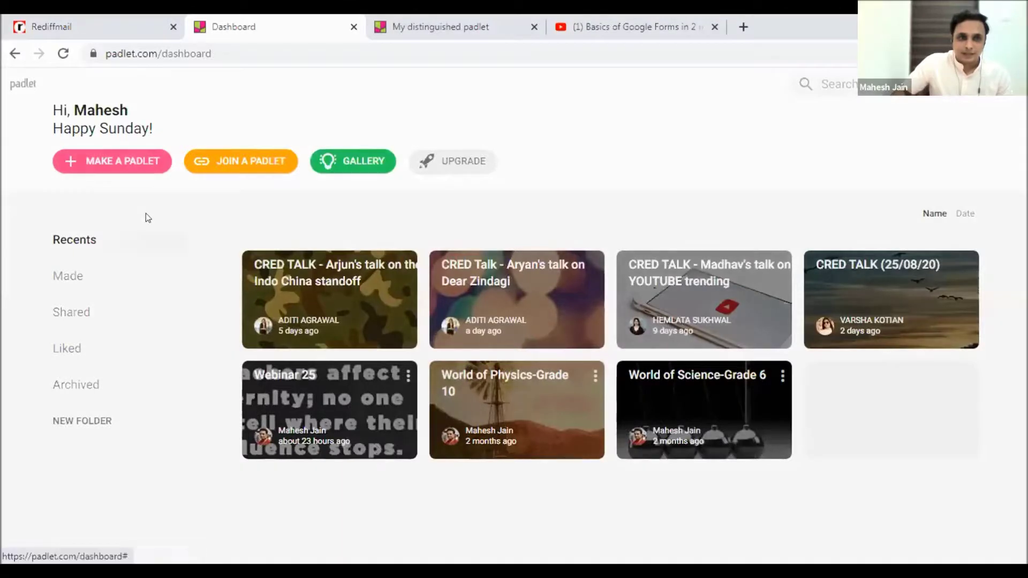
# Try to make a new padlet, and delete the older "Webinar 25" padlet from the dashboard using the displayed deletion code.
pyautogui.click(125, 167)
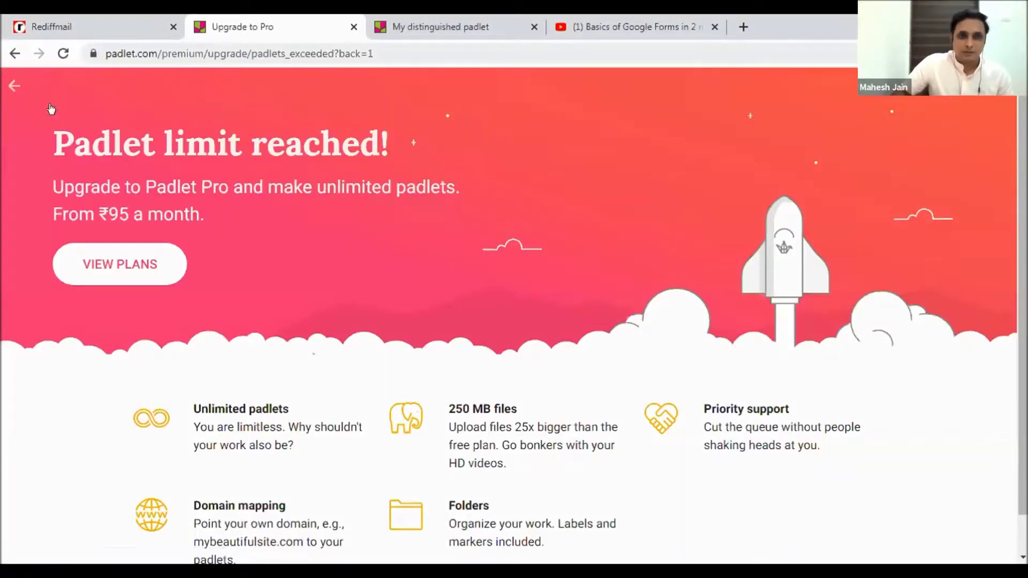
pyautogui.click(15, 86)
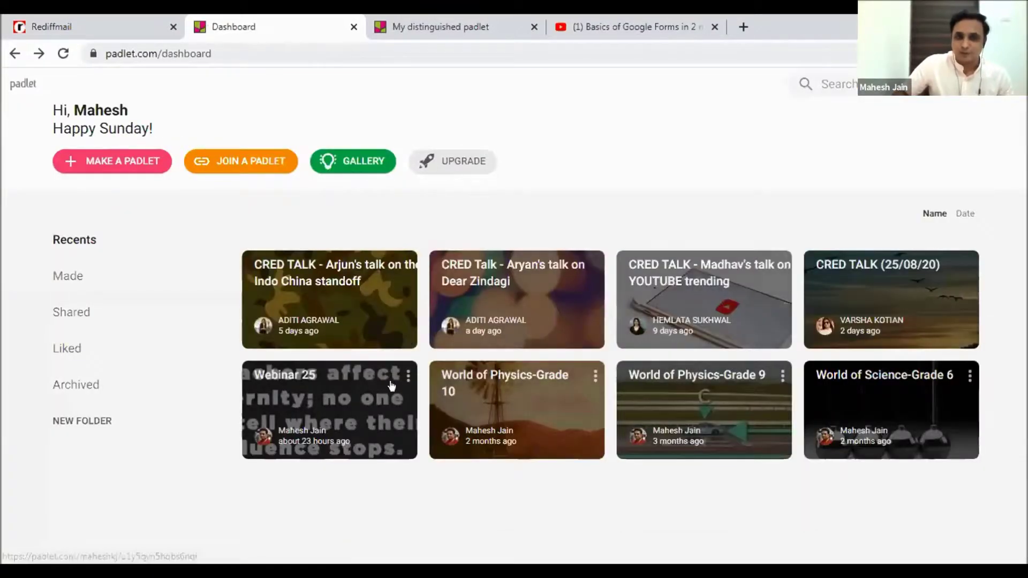
pyautogui.click(408, 376)
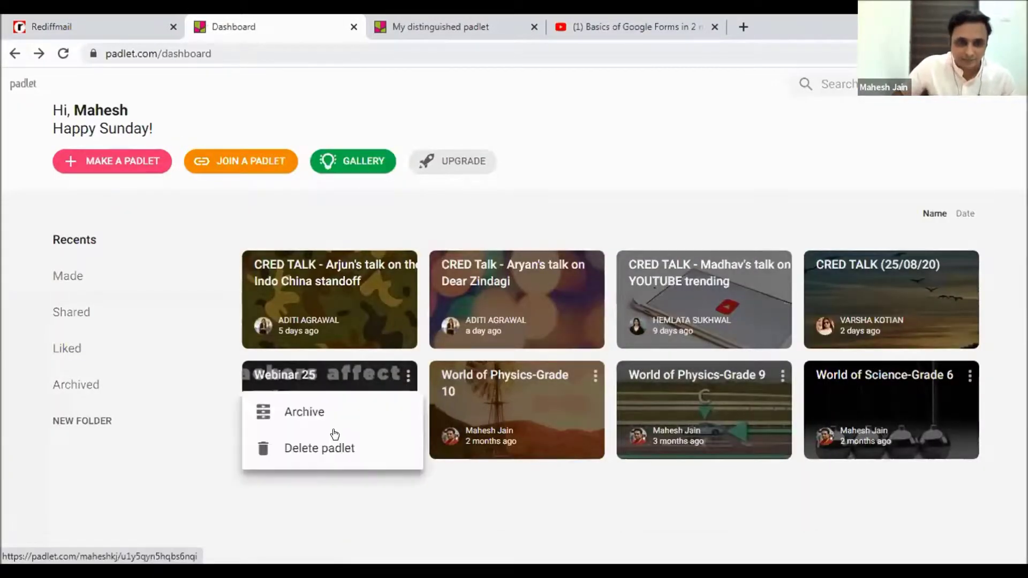
pyautogui.click(322, 449)
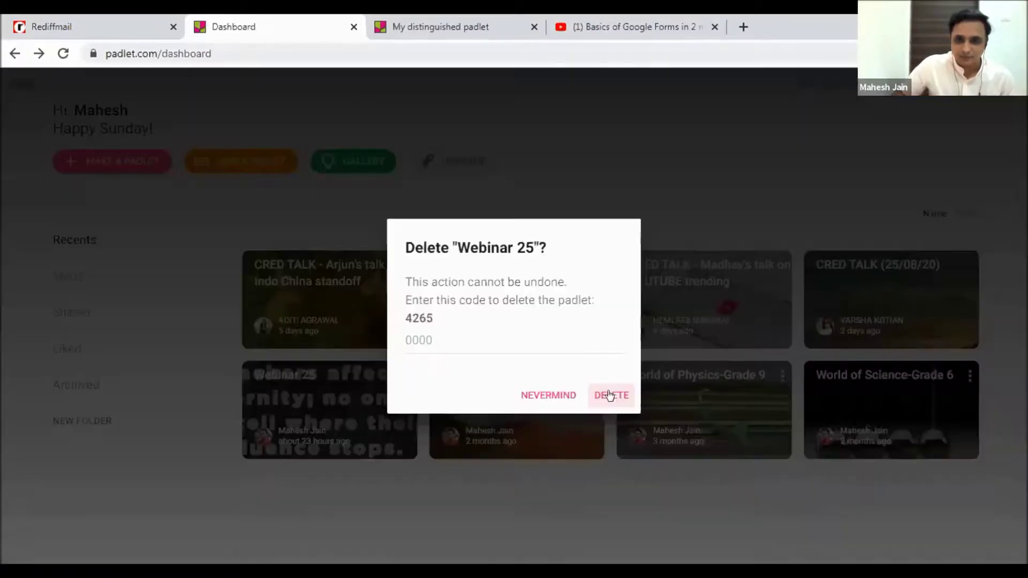
pyautogui.click(609, 395)
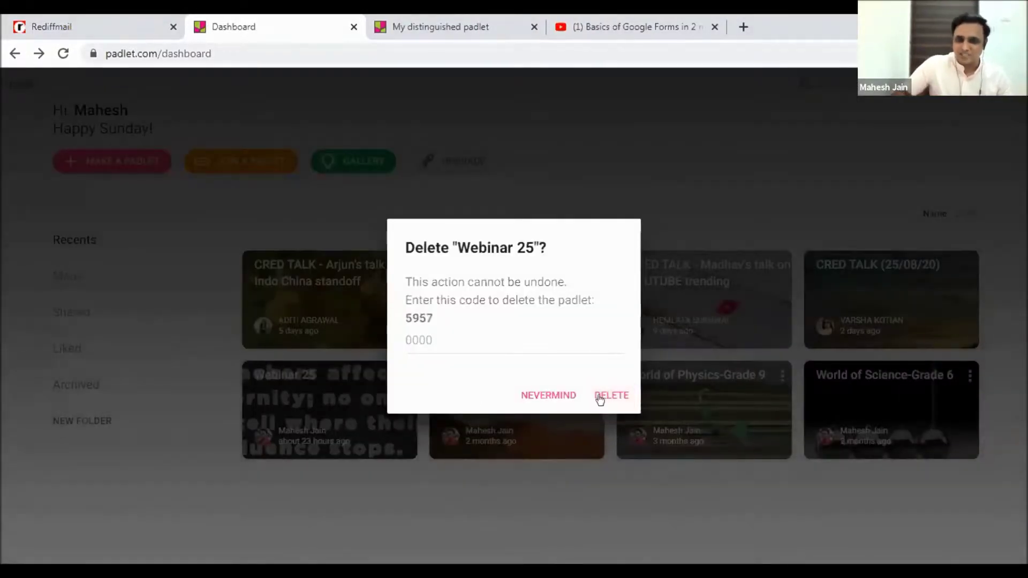
pyautogui.click(432, 343)
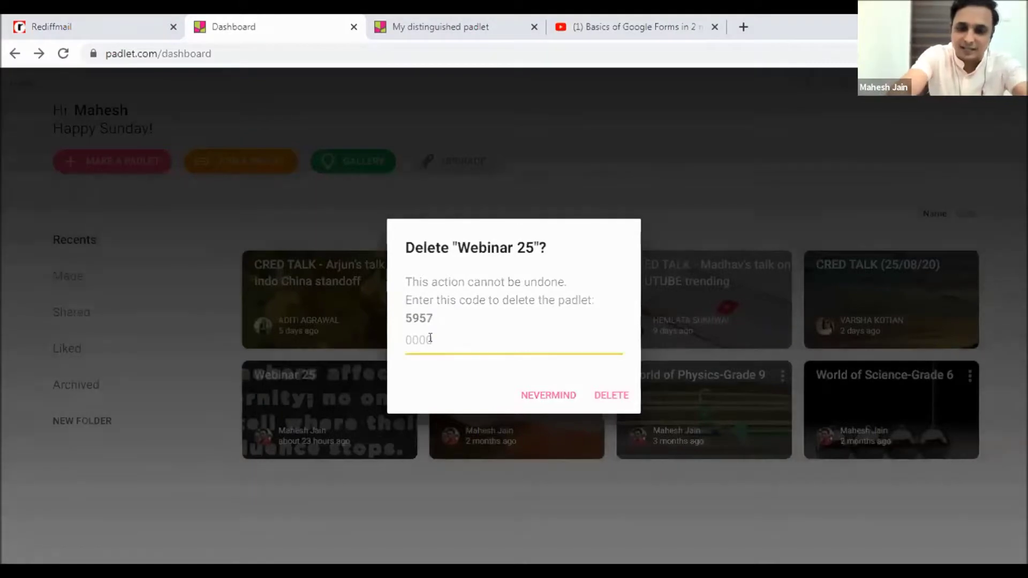
pyautogui.write('5957')
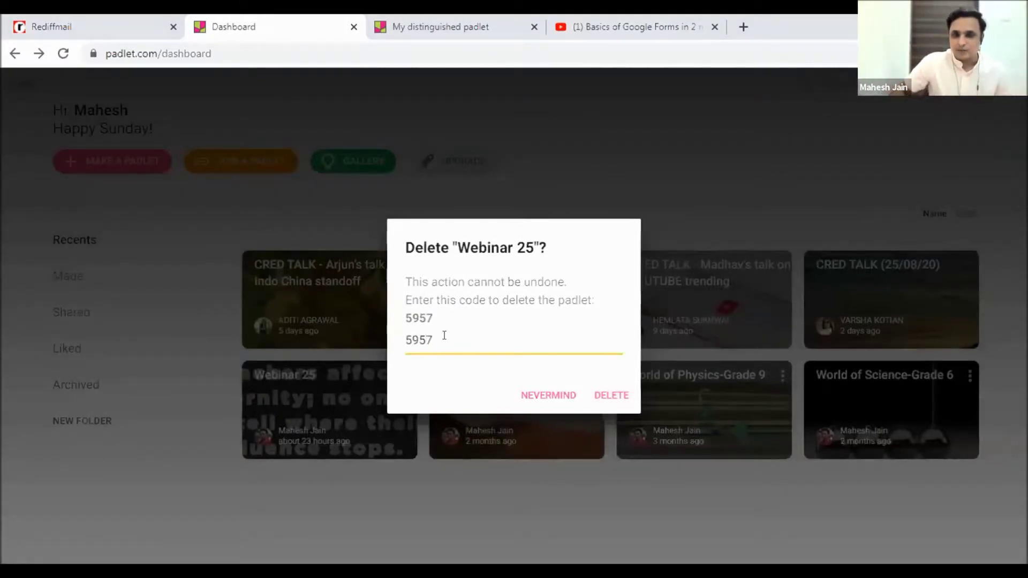
pyautogui.click(611, 395)
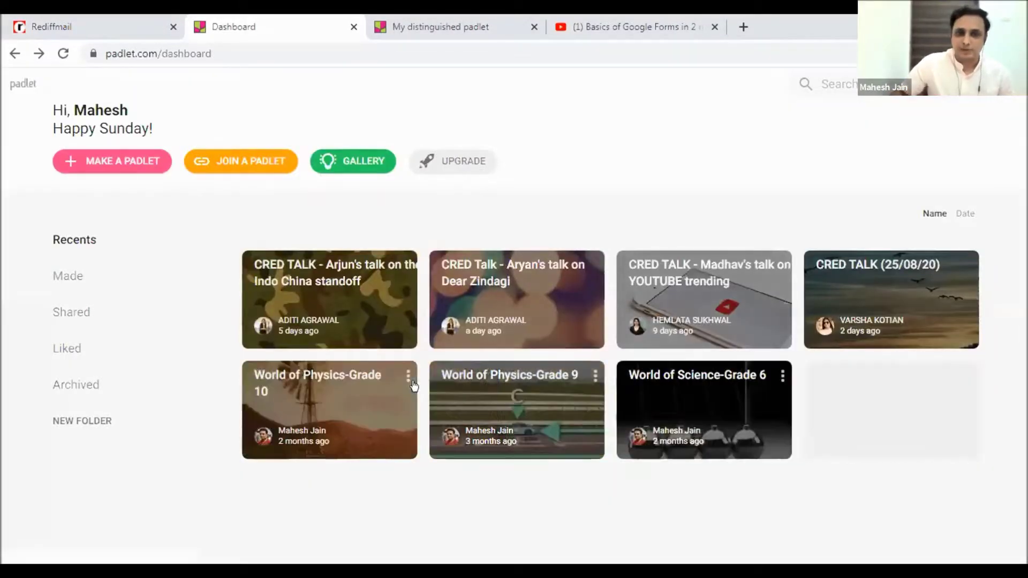
# Make a new padlet ready for posting and copy its share link to the clipboard.
pyautogui.click(87, 170)
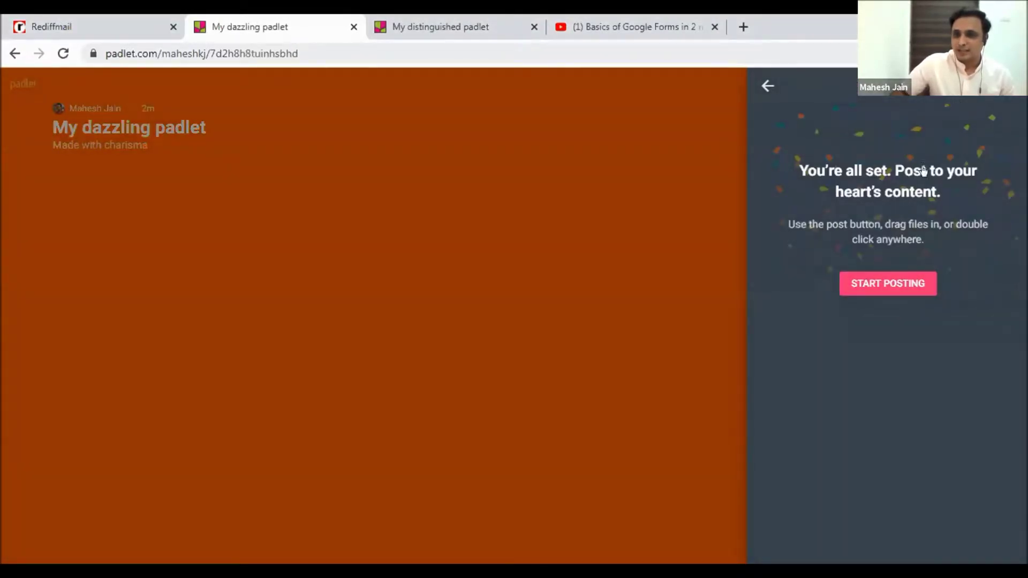
pyautogui.click(904, 287)
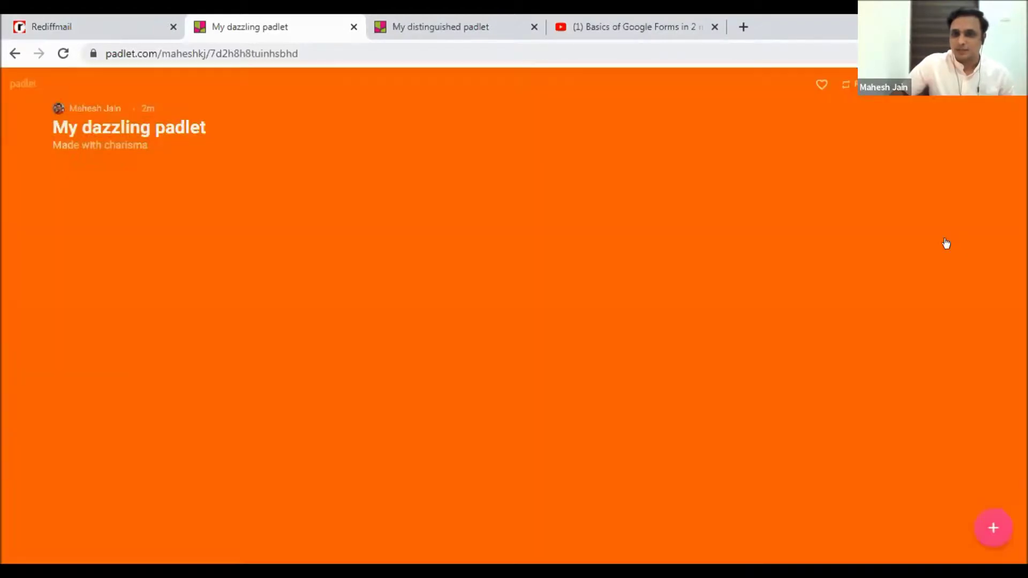
pyautogui.click(878, 84)
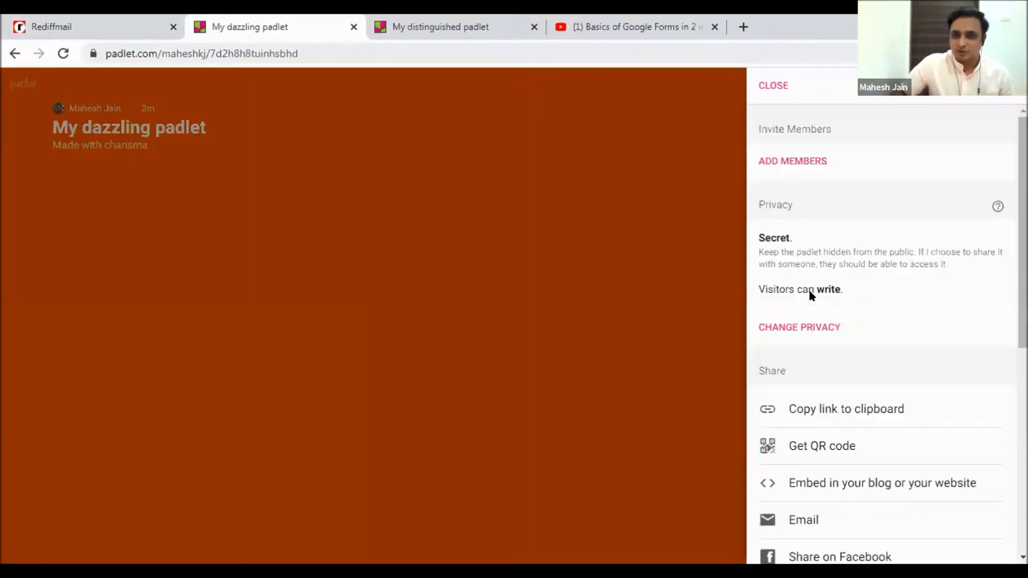
pyautogui.click(816, 411)
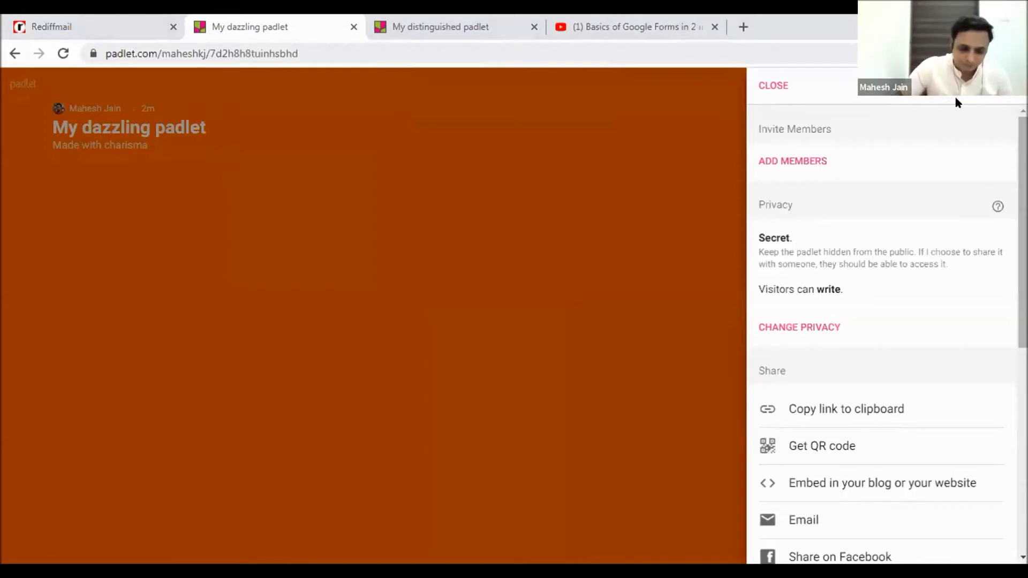
pyautogui.click(157, 358)
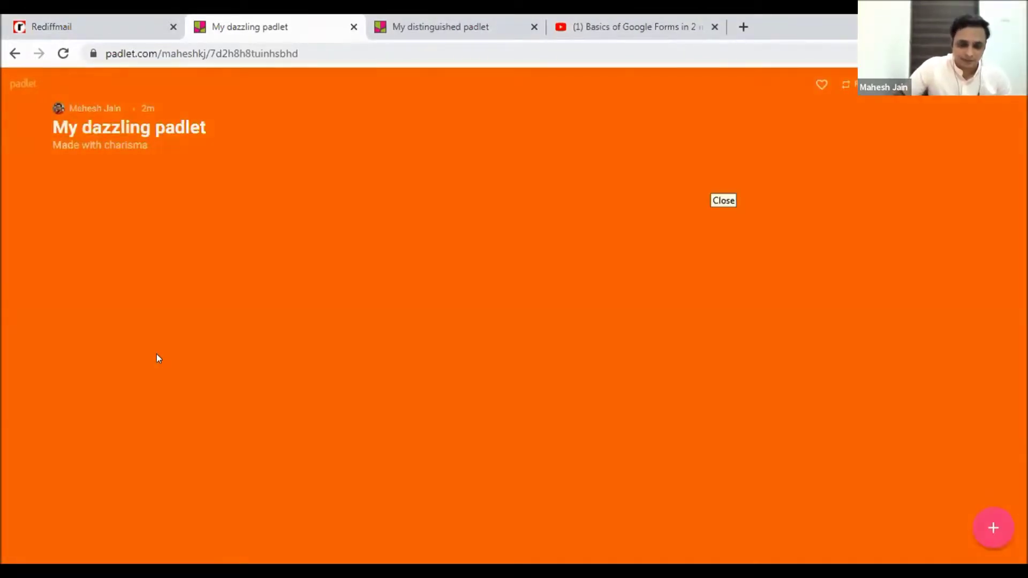